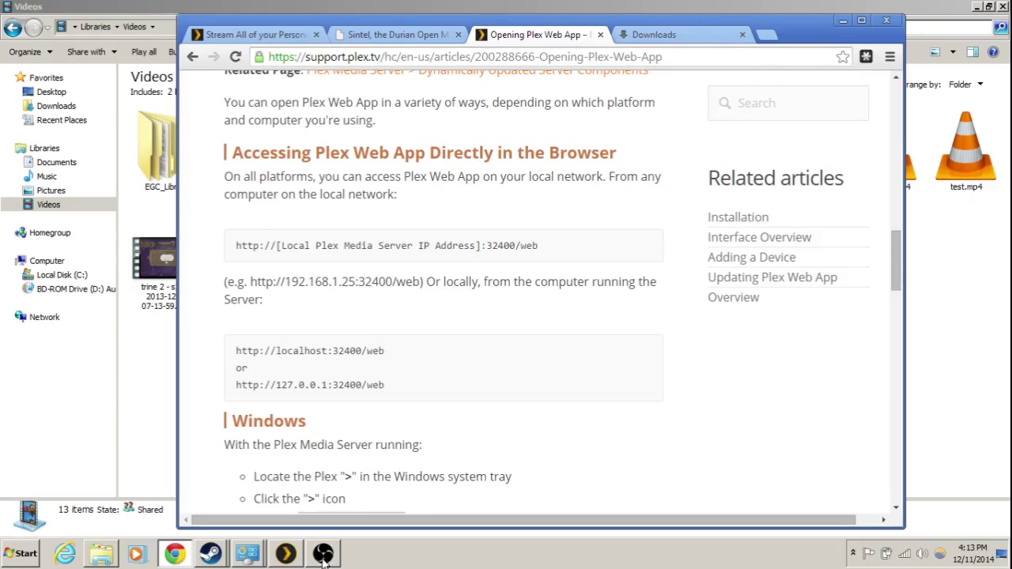
# Review the Sintel HD download page and the Plex support article about opening the Plex Web App.
pyautogui.click(323, 558)
pyautogui.click(781, 407)
pyautogui.click(345, 35)
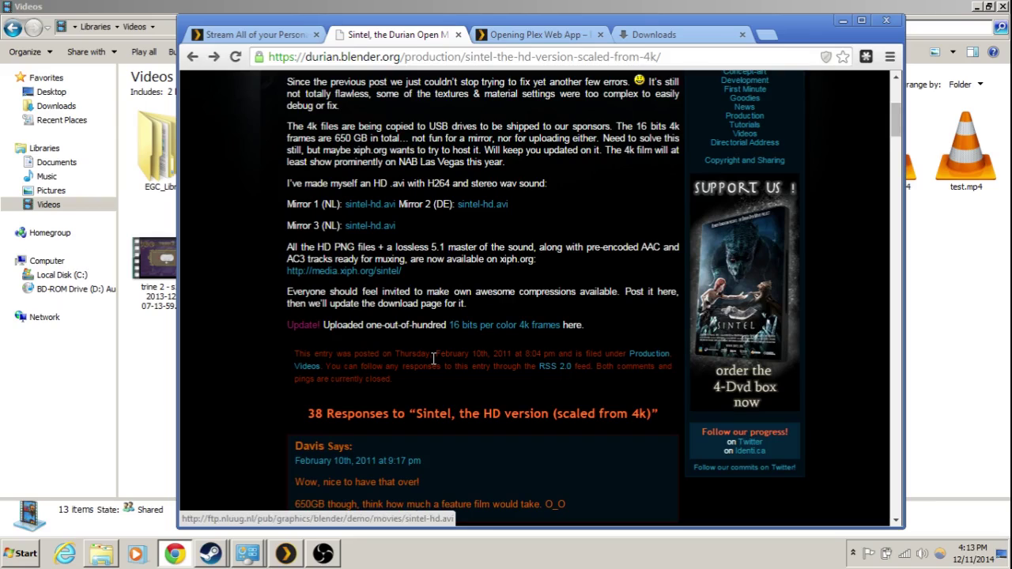
pyautogui.click(546, 34)
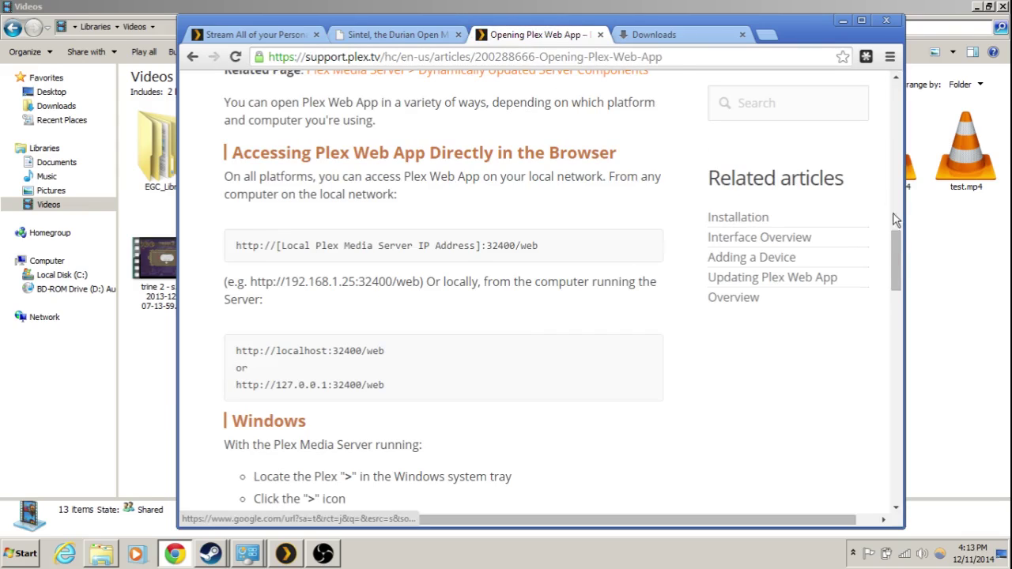
pyautogui.moveTo(893, 232); pyautogui.dragTo(870, 199)
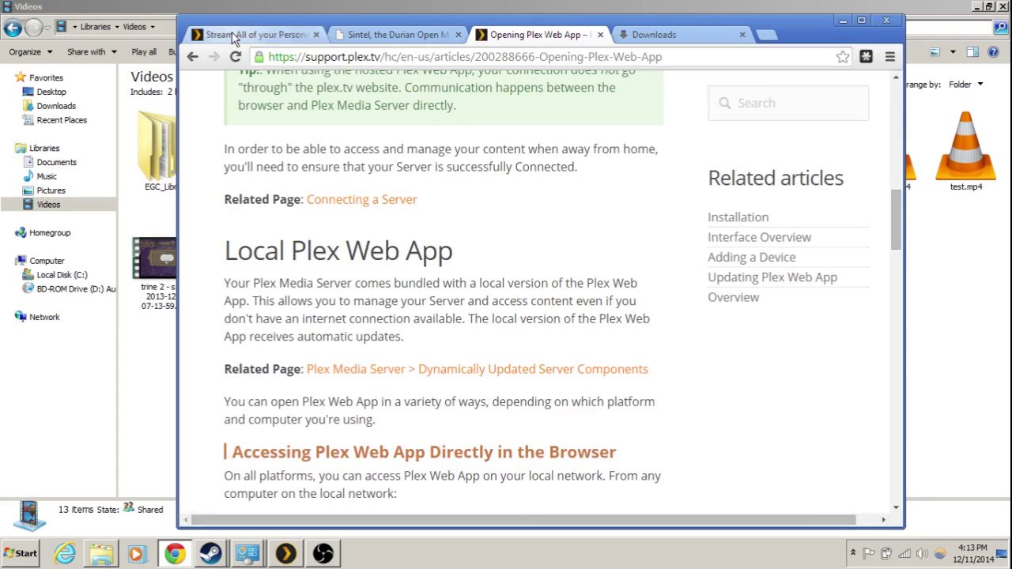
# Download the English Windows version of Plex Media Server from the Plex downloads page and keep the flagged file.
pyautogui.click(234, 35)
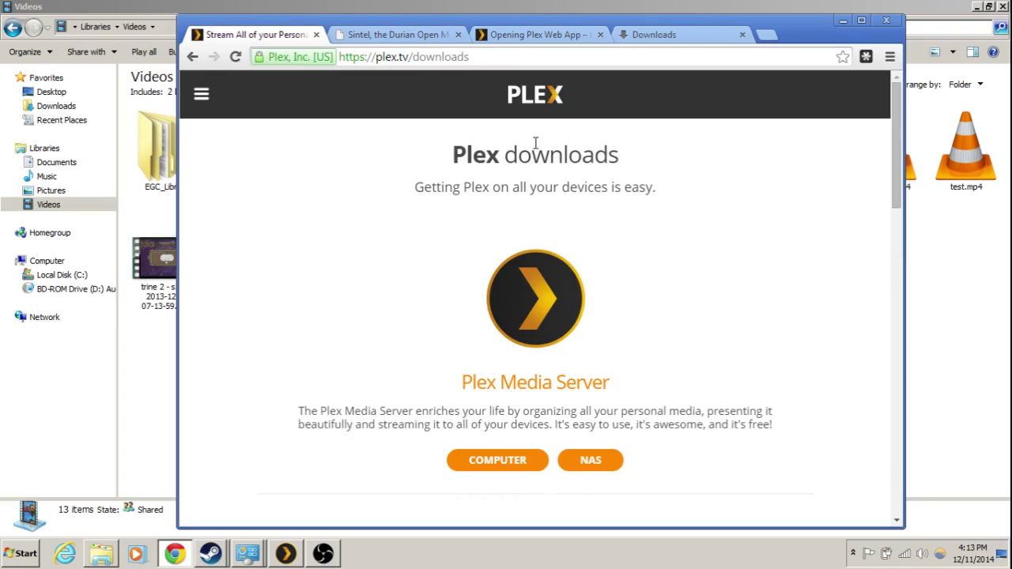
pyautogui.click(492, 460)
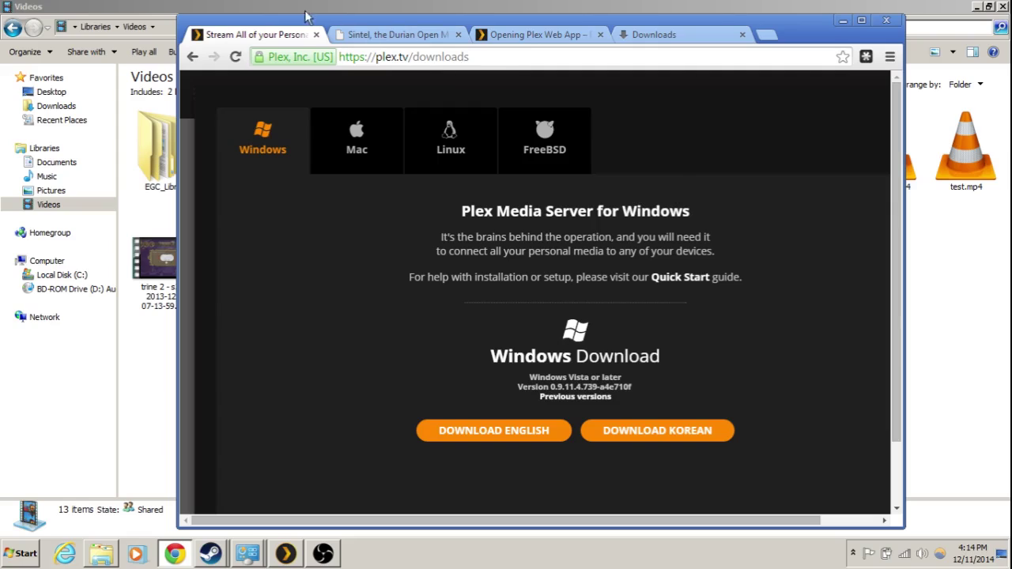
pyautogui.click(463, 431)
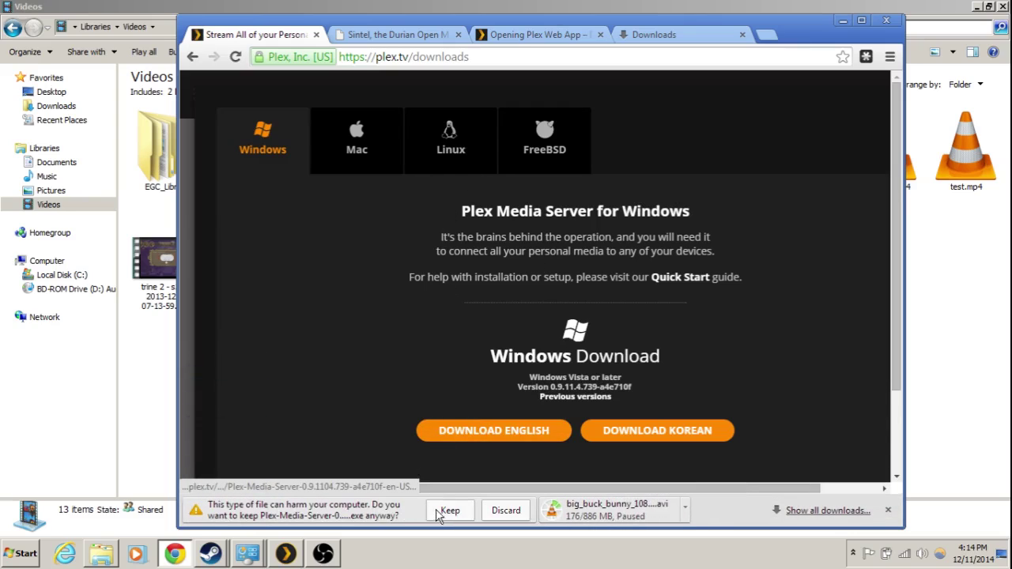
pyautogui.click(448, 511)
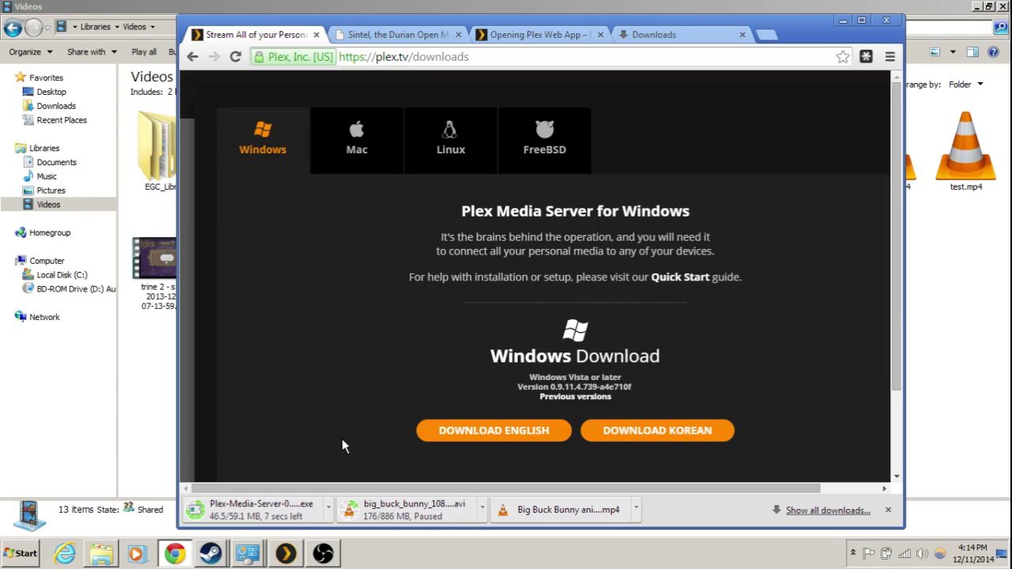
pyautogui.click(30, 552)
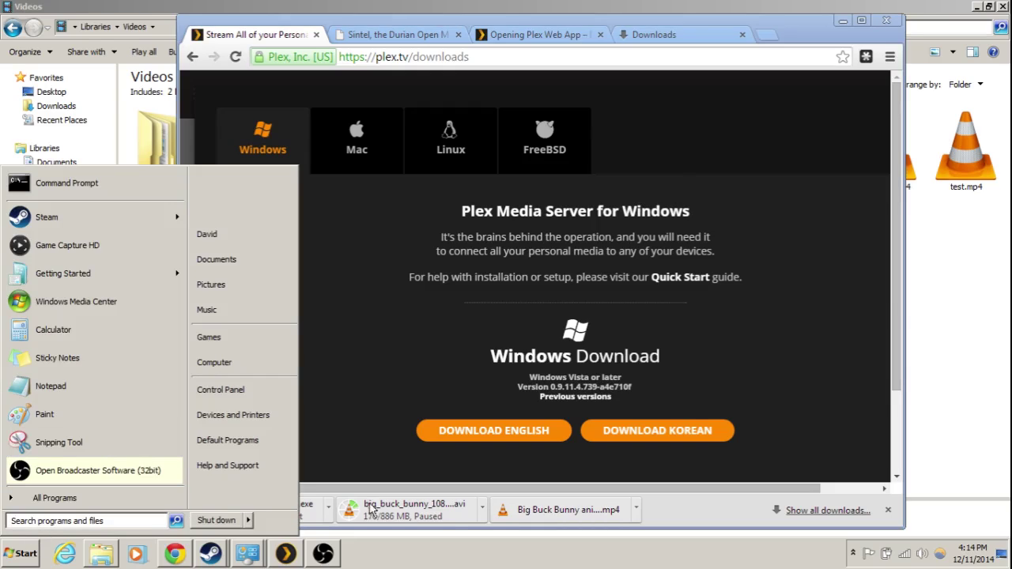
pyautogui.click(331, 423)
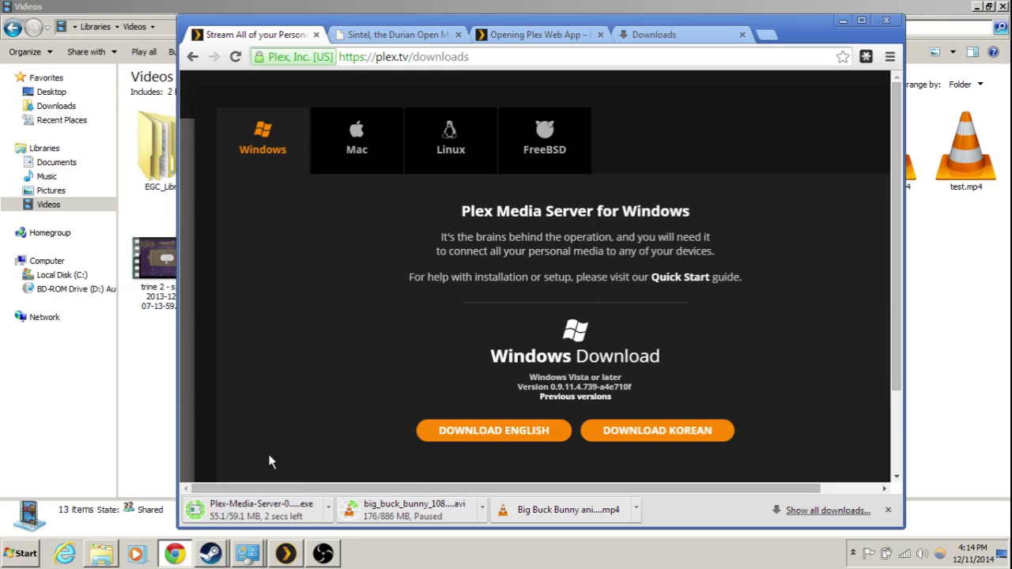
pyautogui.click(30, 551)
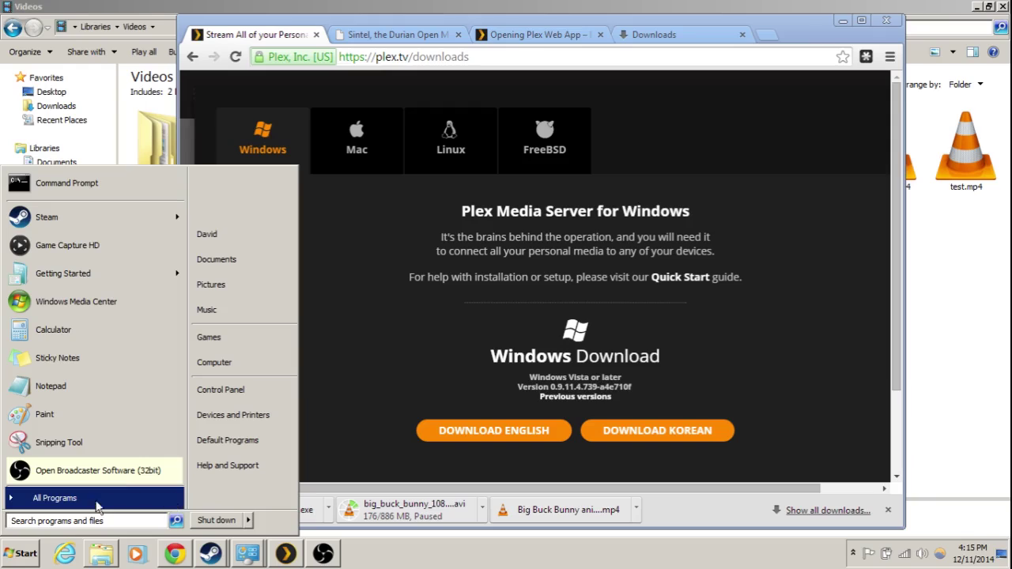
pyautogui.click(354, 353)
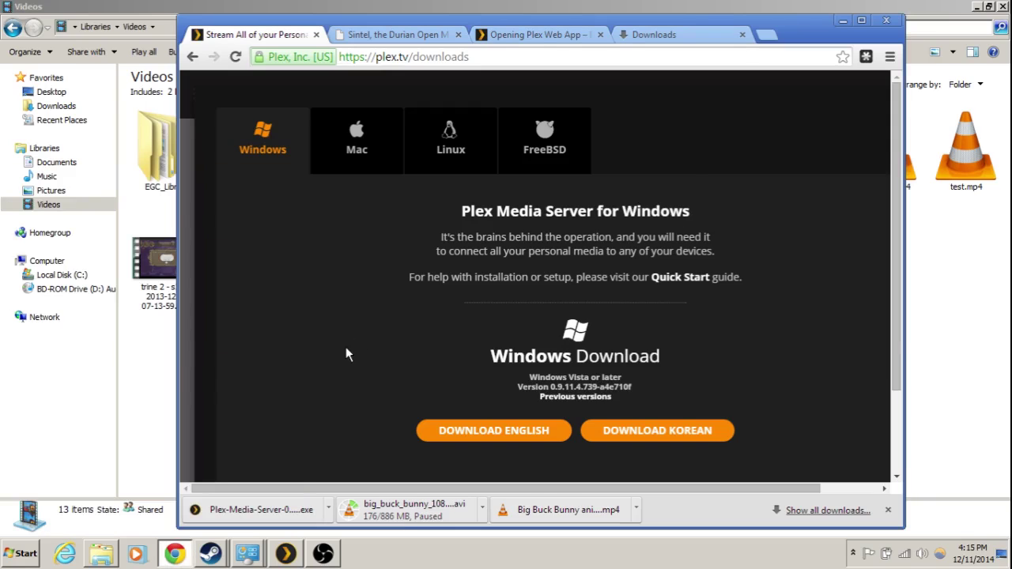
# Open a command prompt window by running cmd and move it clear of the download page.
pyautogui.press('super+r')
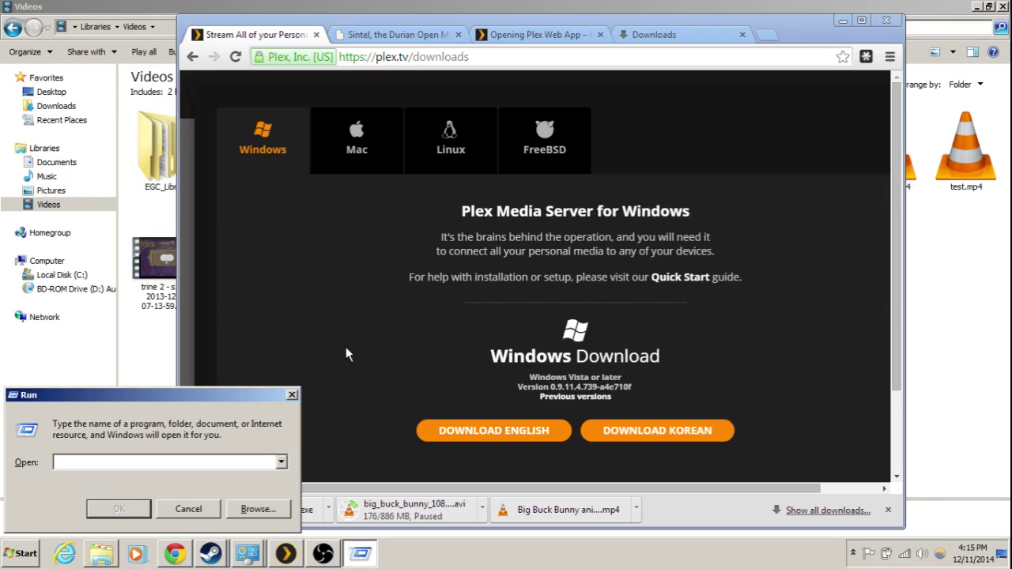
pyautogui.write('cmd')
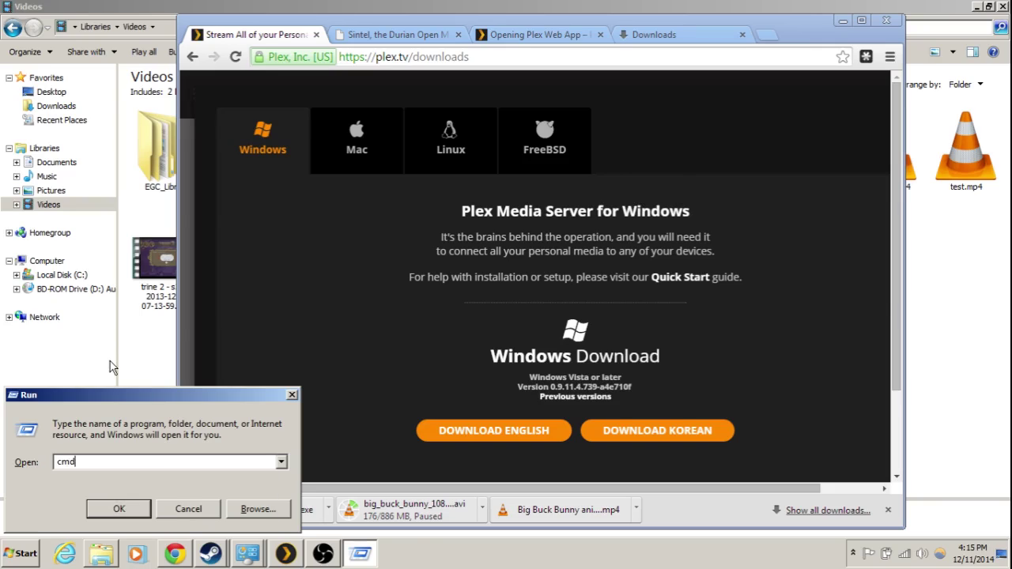
pyautogui.press('Return')
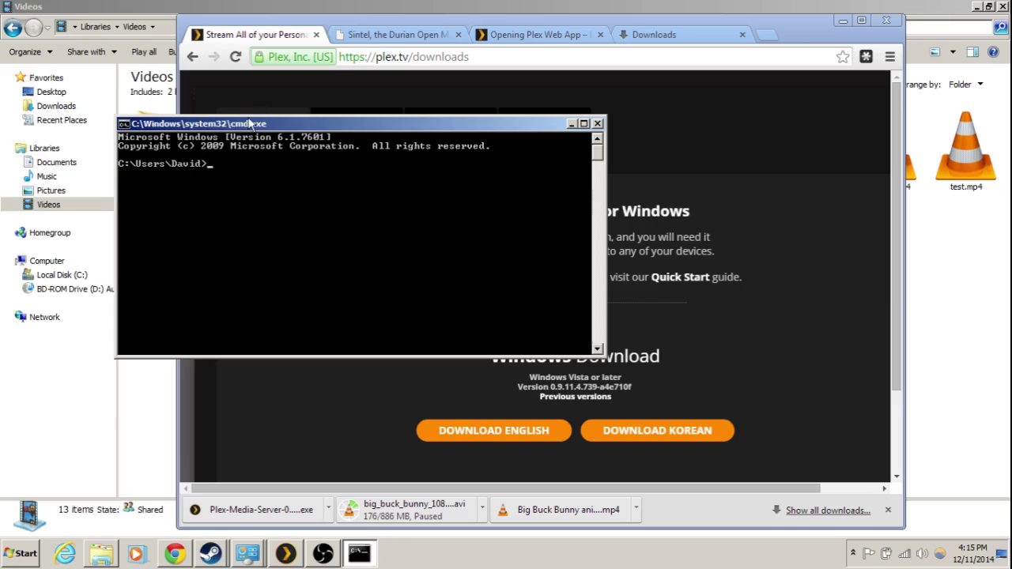
pyautogui.moveTo(250, 125); pyautogui.dragTo(134, 183)
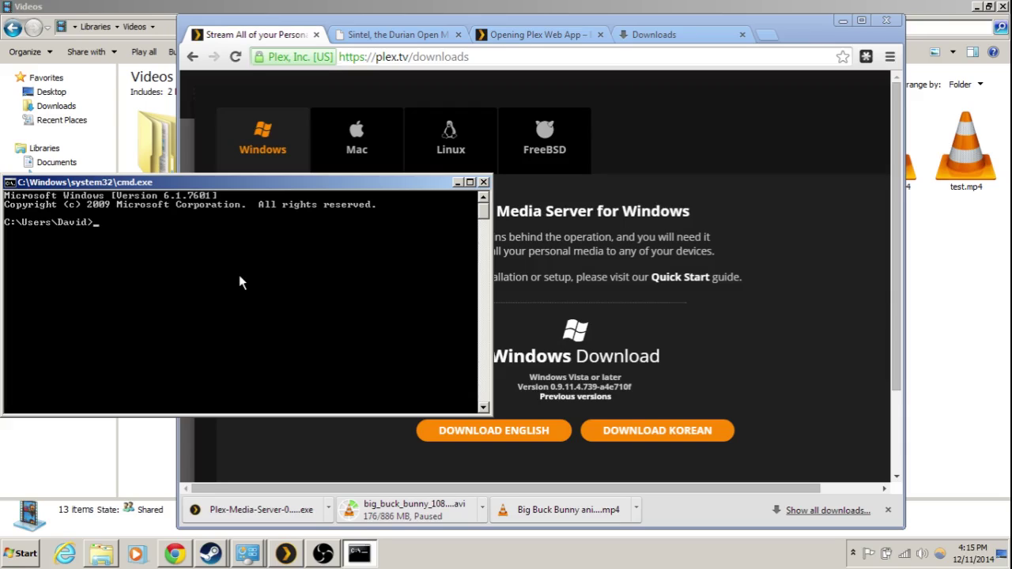
# Run ipconfig, check the wireless adapter's IPv4 address, and minimize the command prompt.
pyautogui.write('ipconfig')
pyautogui.press('Return')
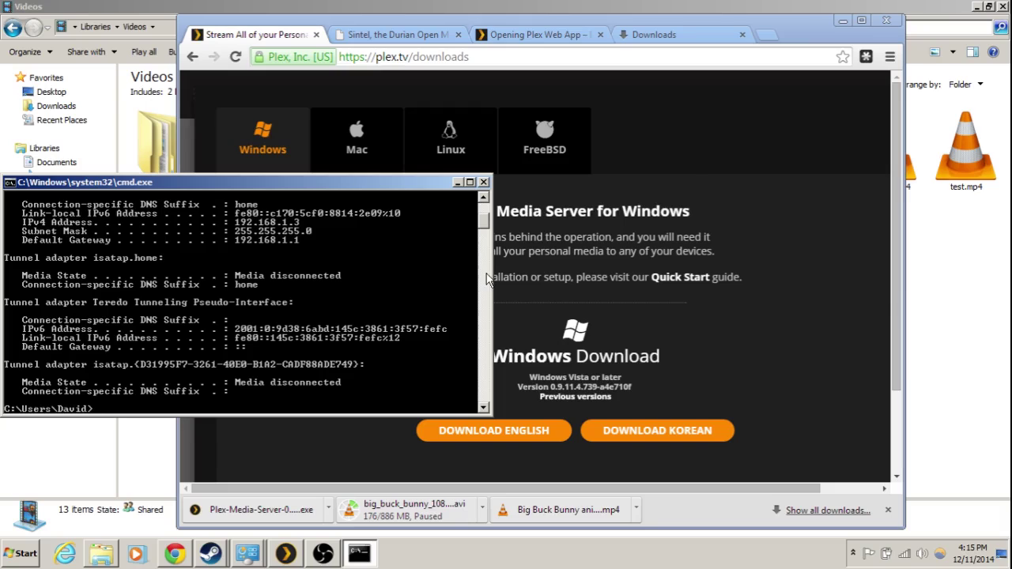
pyautogui.moveTo(485, 236); pyautogui.dragTo(485, 215)
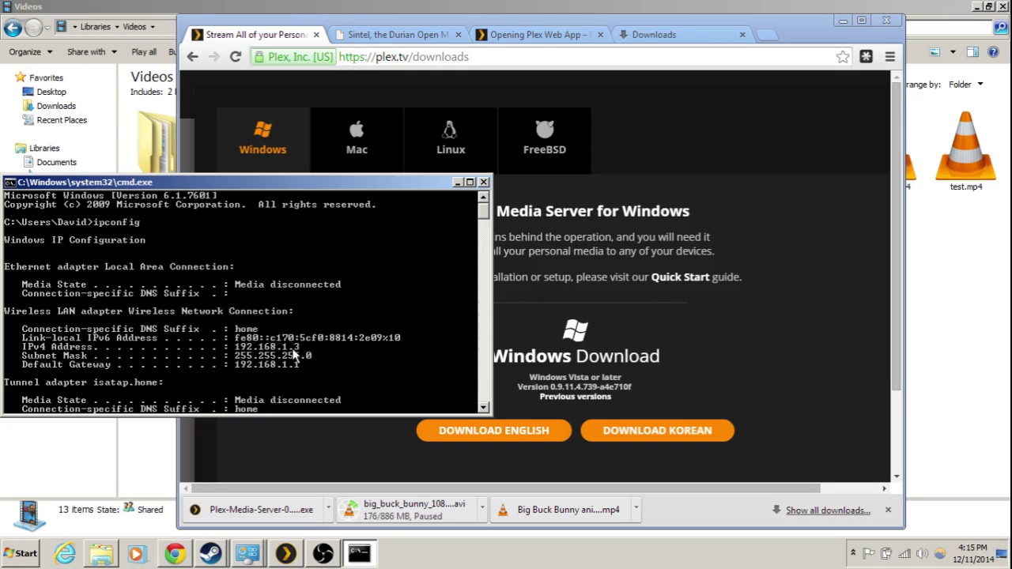
pyautogui.click(456, 182)
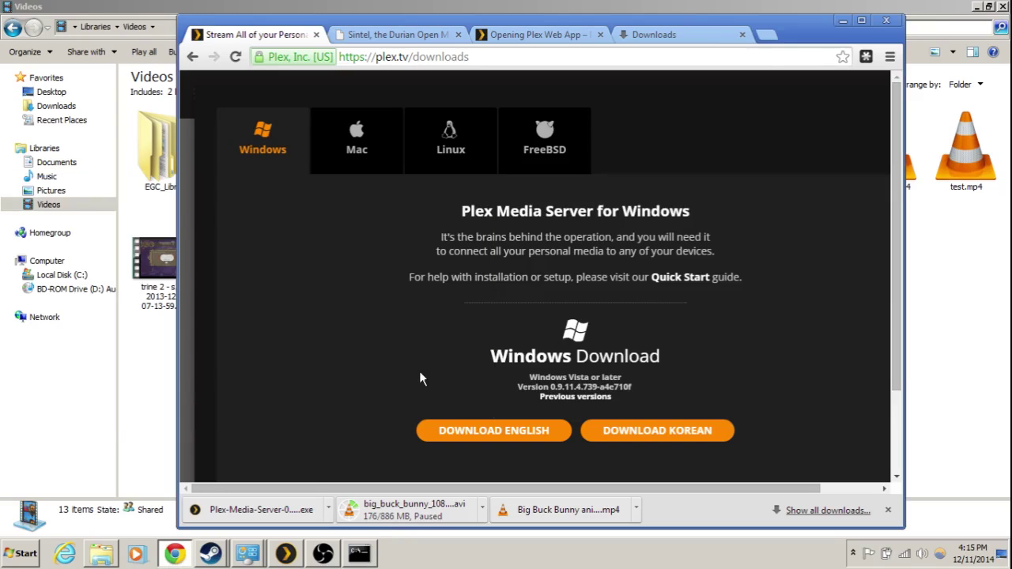
# Close the old setup window, then install Plex Media Server from the downloaded installer and launch it.
pyautogui.click(284, 559)
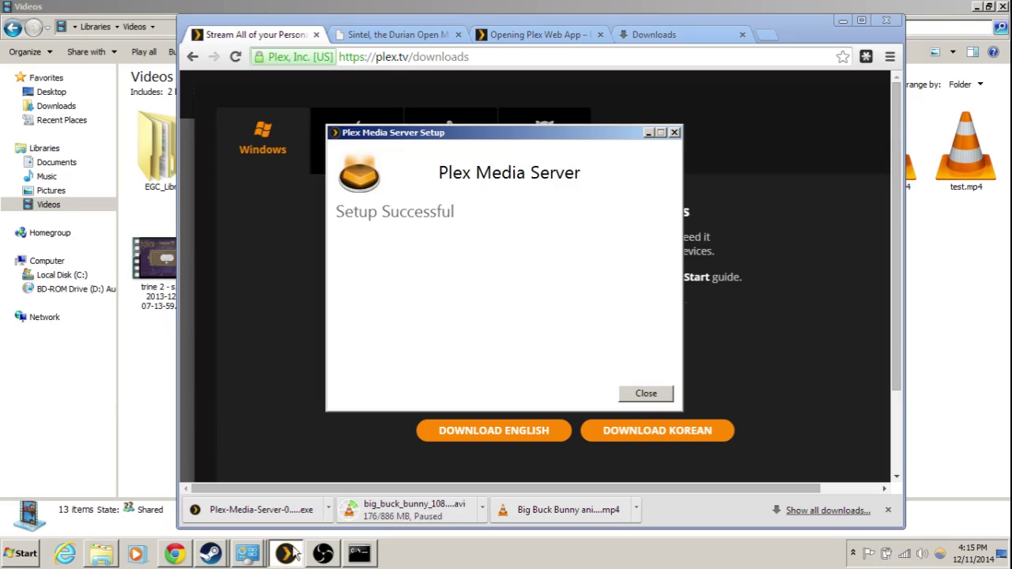
pyautogui.click(645, 394)
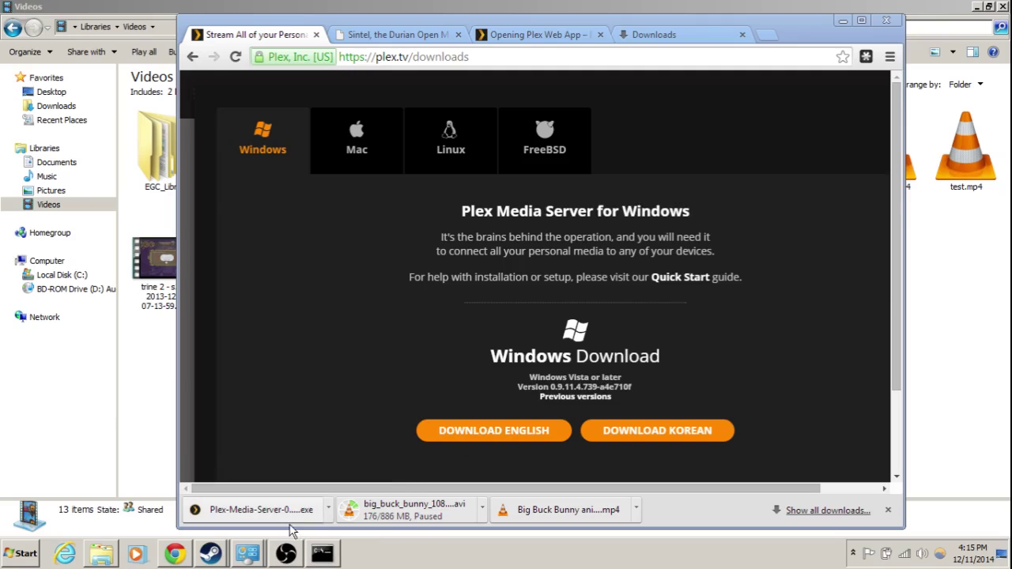
pyautogui.click(250, 507)
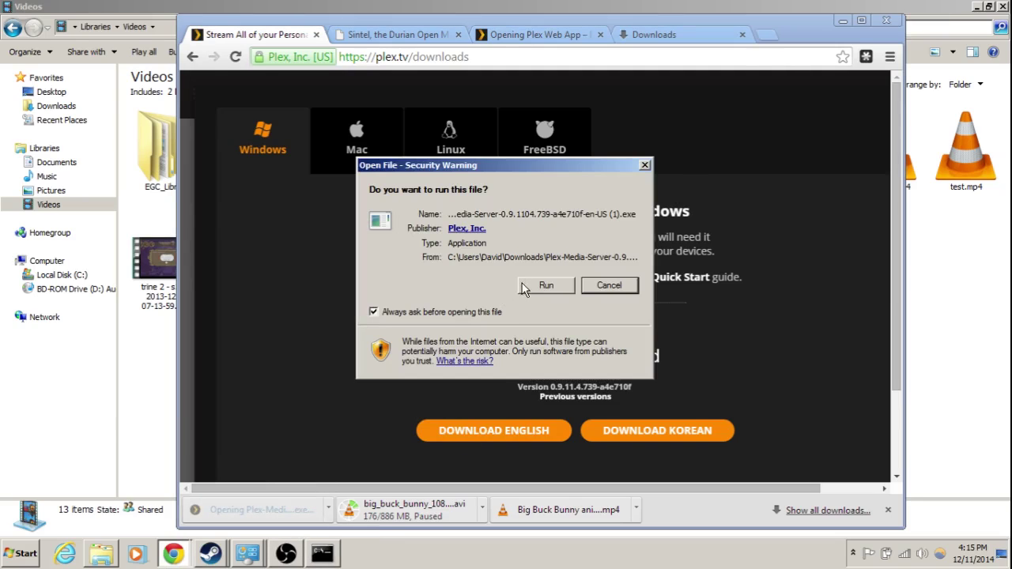
pyautogui.click(523, 286)
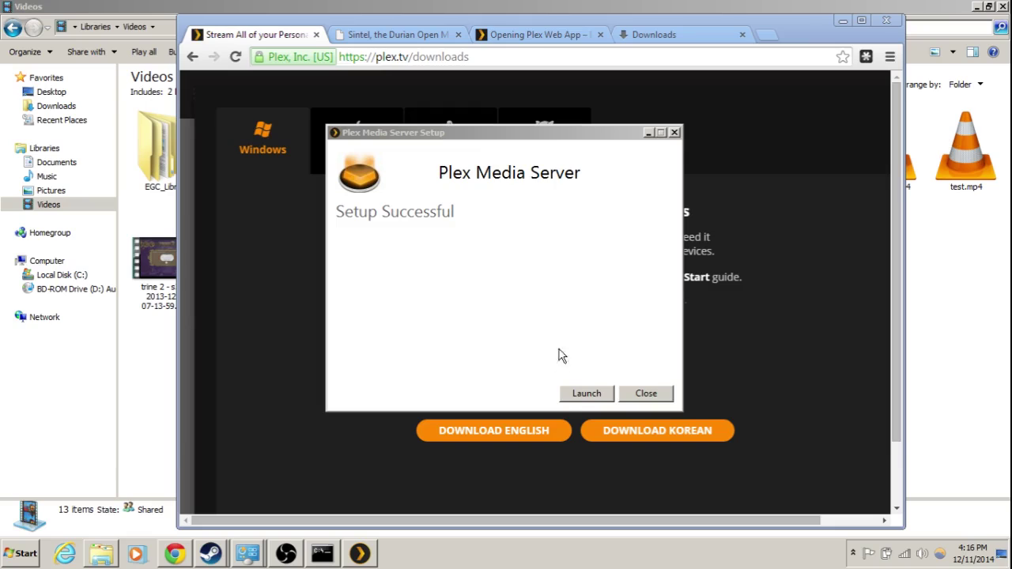
pyautogui.click(571, 400)
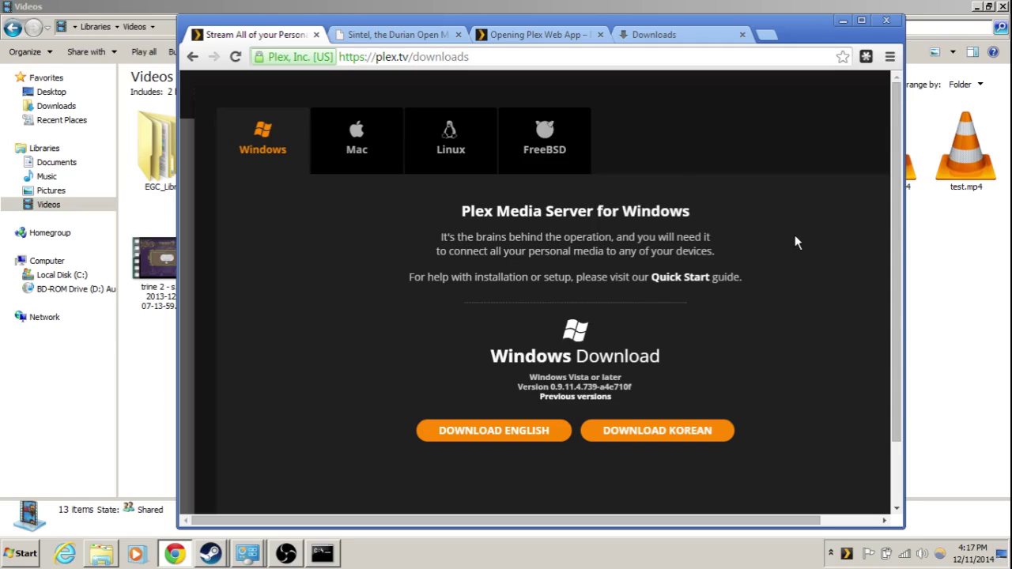
# Open the running Plex Media Server's Media Manager and bring up its setup page in the browser.
pyautogui.rightClick(849, 553)
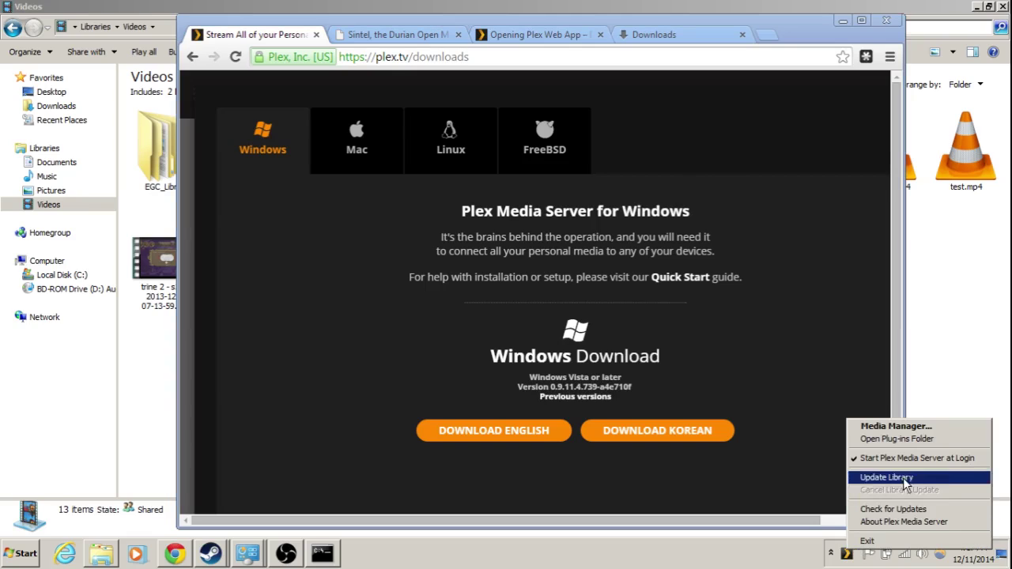
pyautogui.click(894, 428)
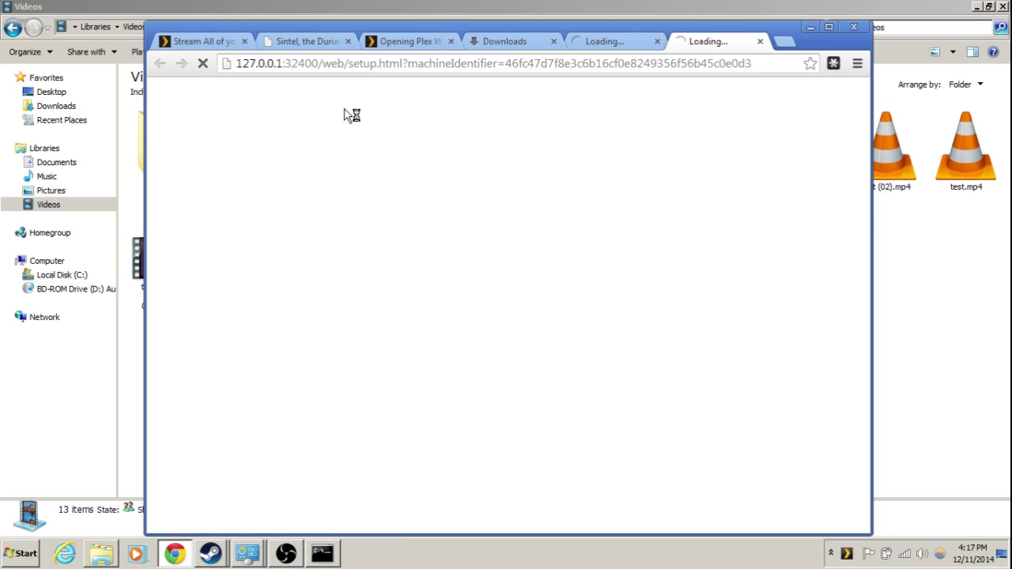
pyautogui.click(592, 48)
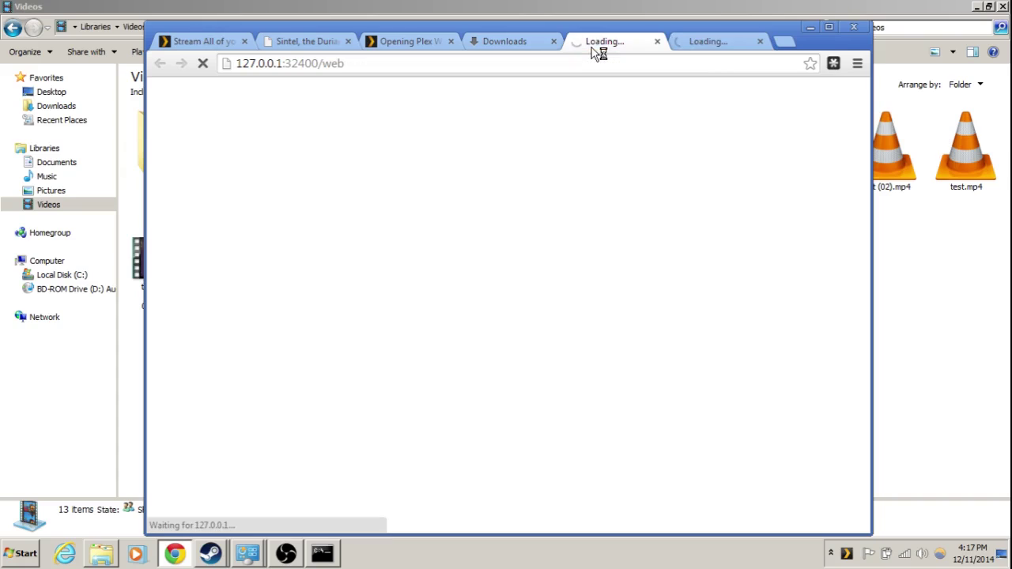
pyautogui.click(679, 45)
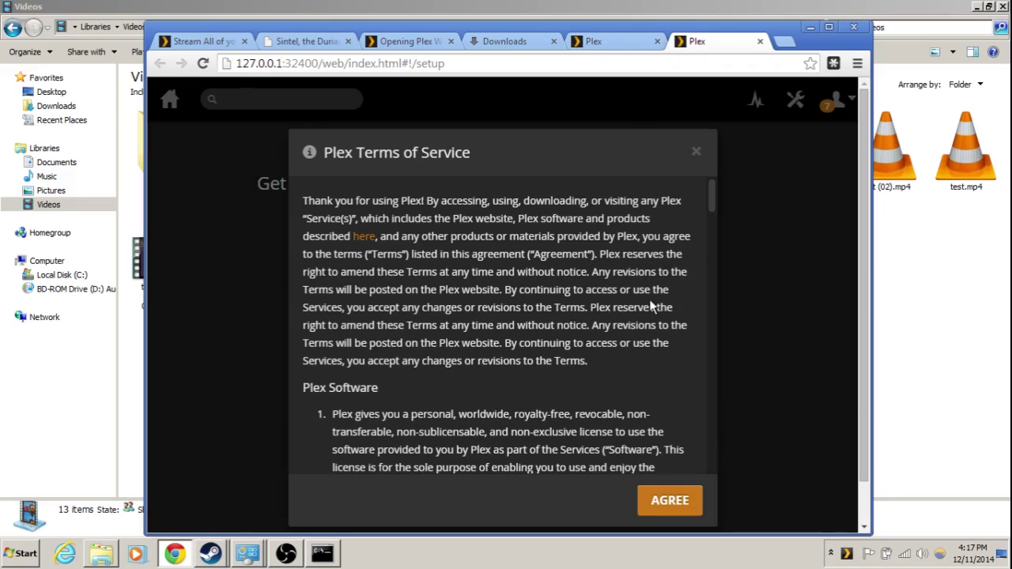
# Agree to the Plex Terms of Service on the setup page and close the duplicate Plex tab.
pyautogui.click(670, 498)
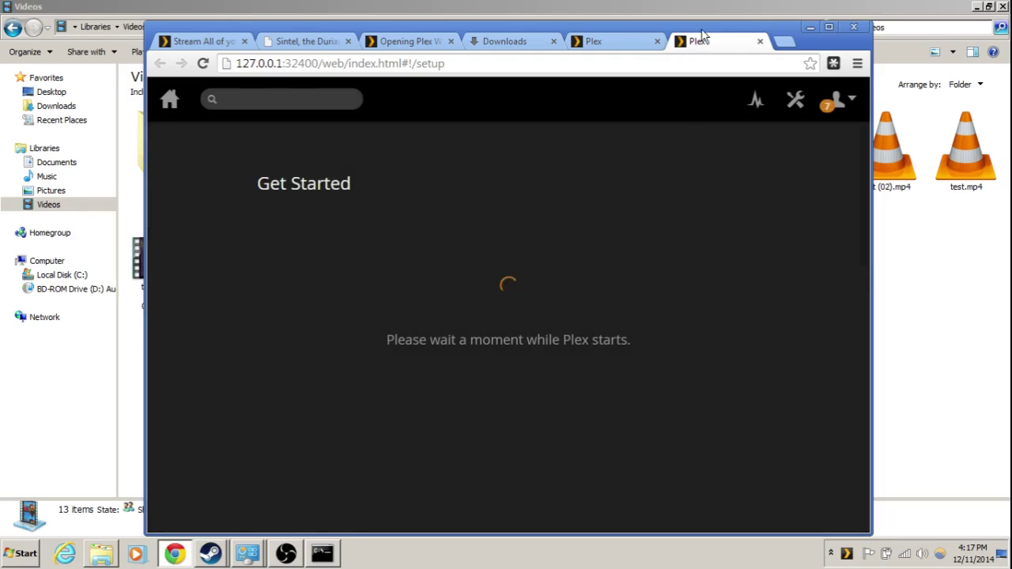
pyautogui.click(637, 41)
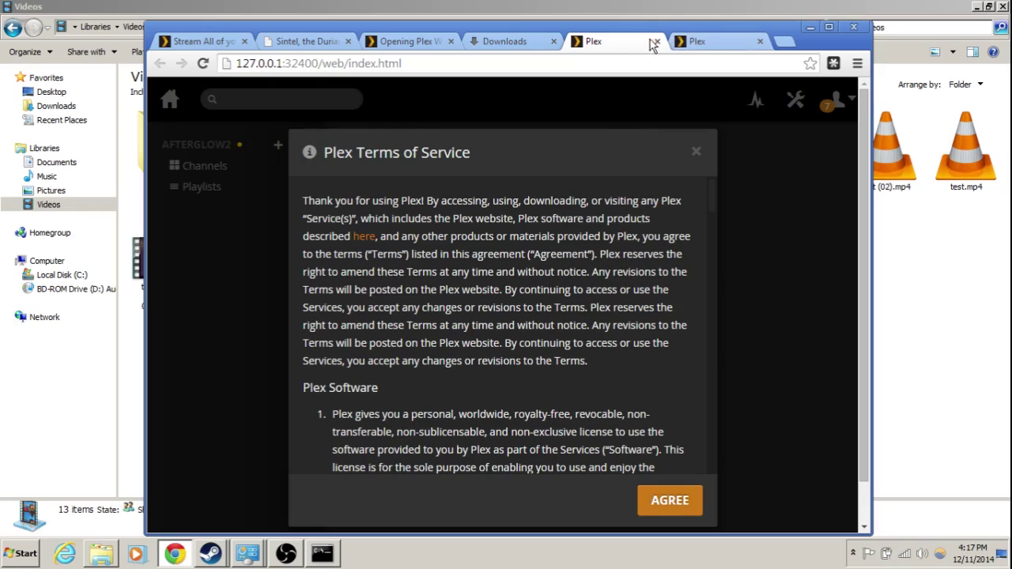
pyautogui.click(655, 41)
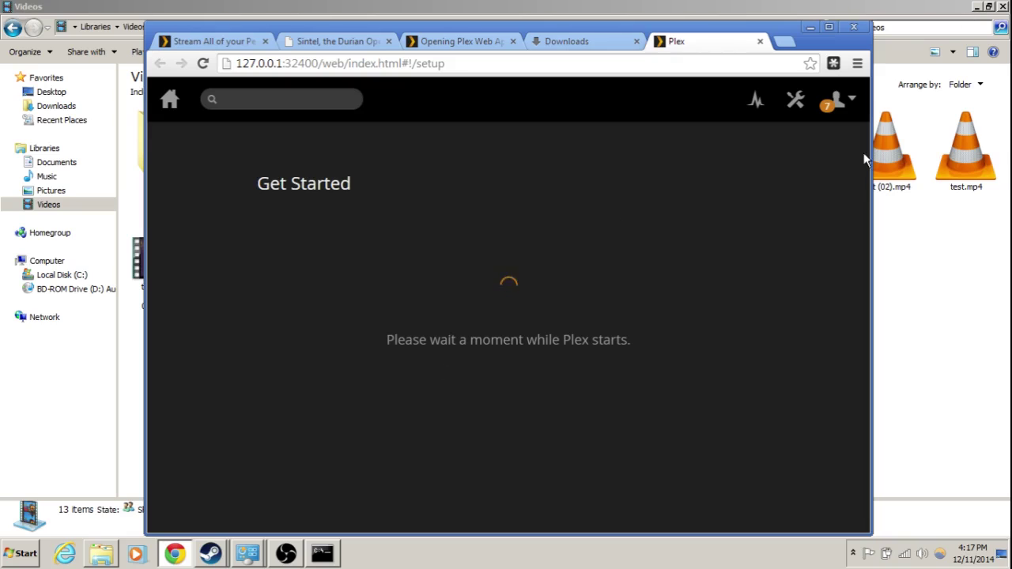
pyautogui.click(286, 554)
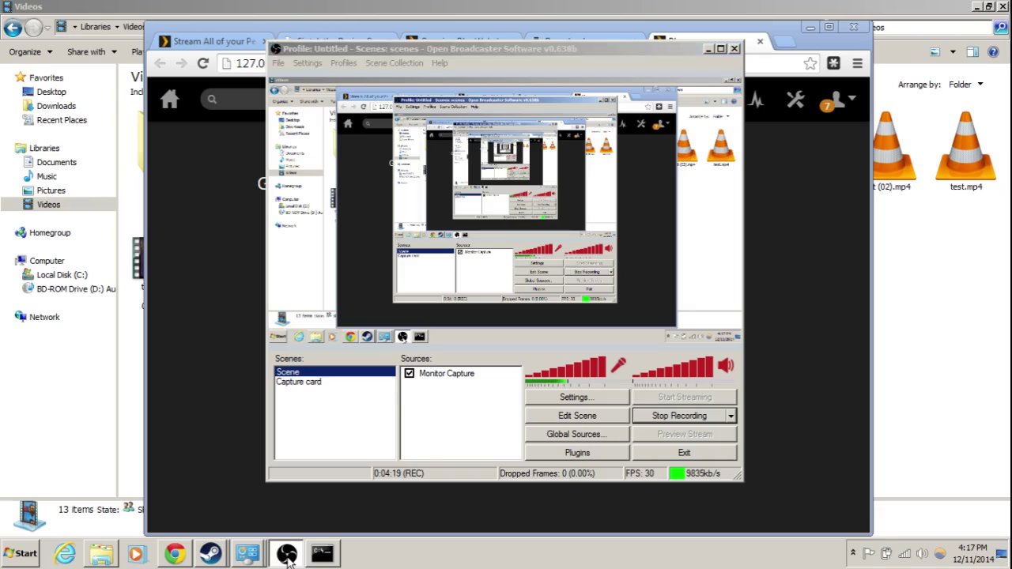
pyautogui.click(286, 554)
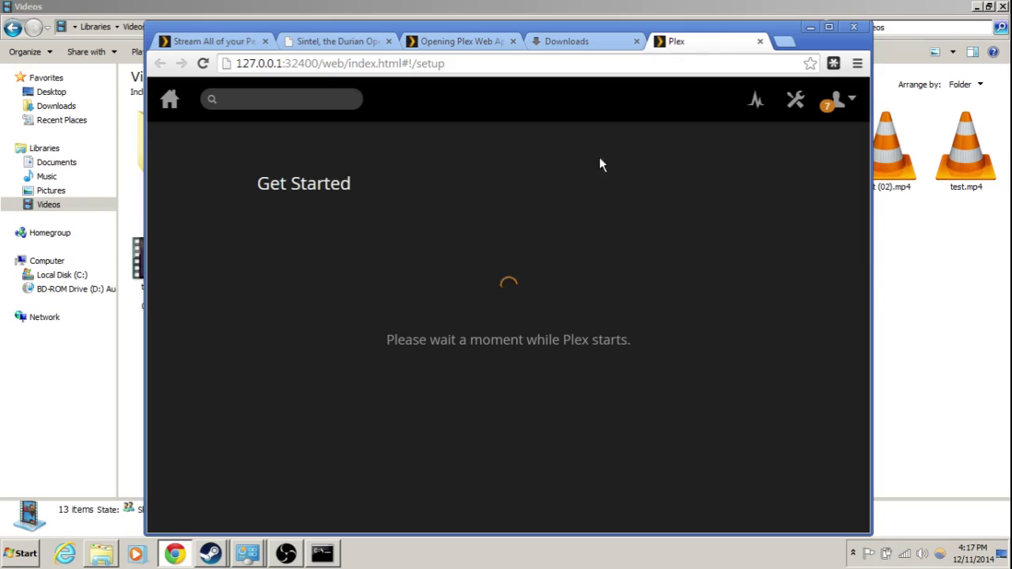
# Switch to the Videos library window and create a folder named movie in it.
pyautogui.click(966, 330)
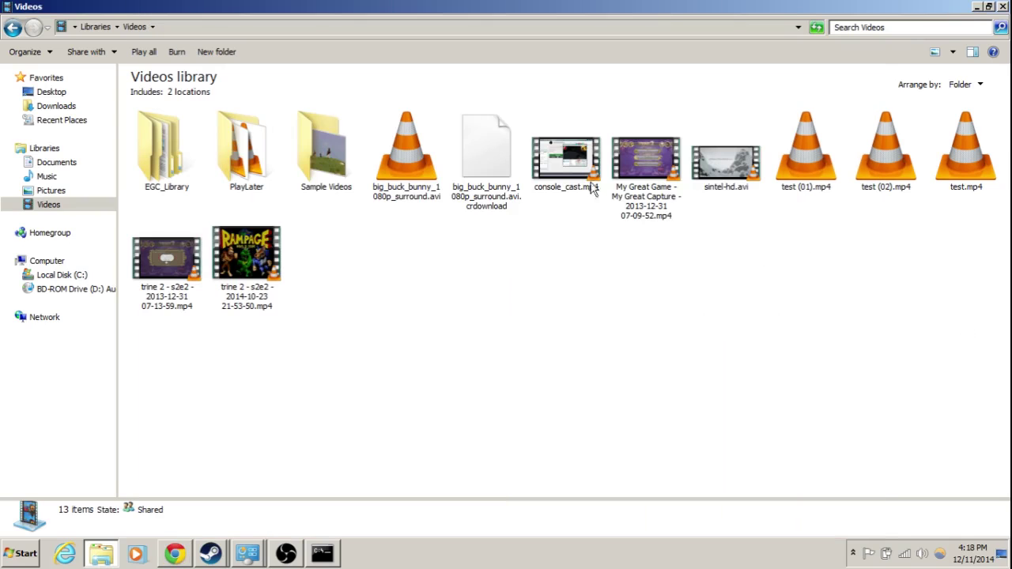
pyautogui.rightClick(381, 271)
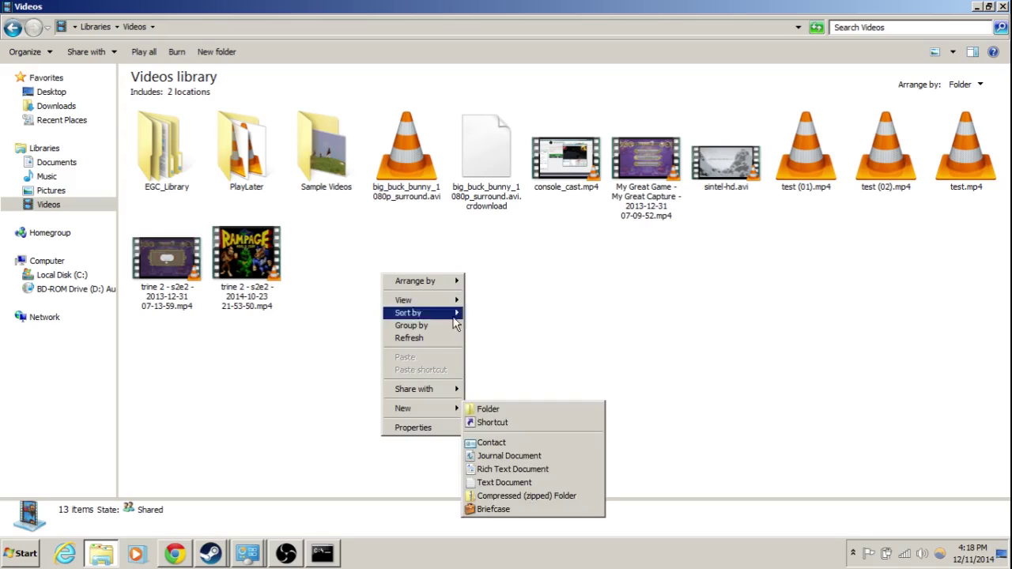
pyautogui.moveTo(445, 409)
pyautogui.click(478, 411)
pyautogui.write('movie')
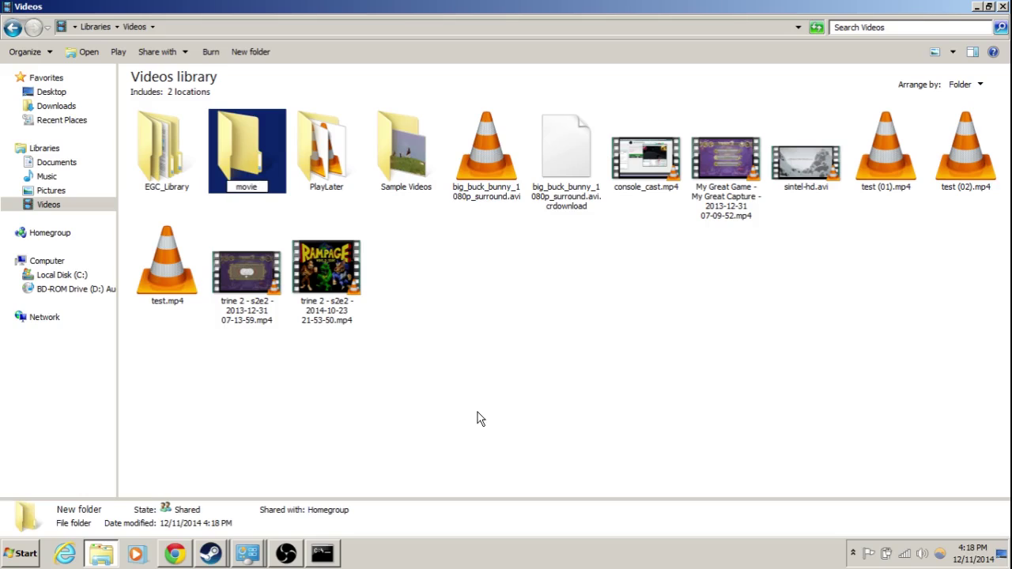
pyautogui.press('Return')
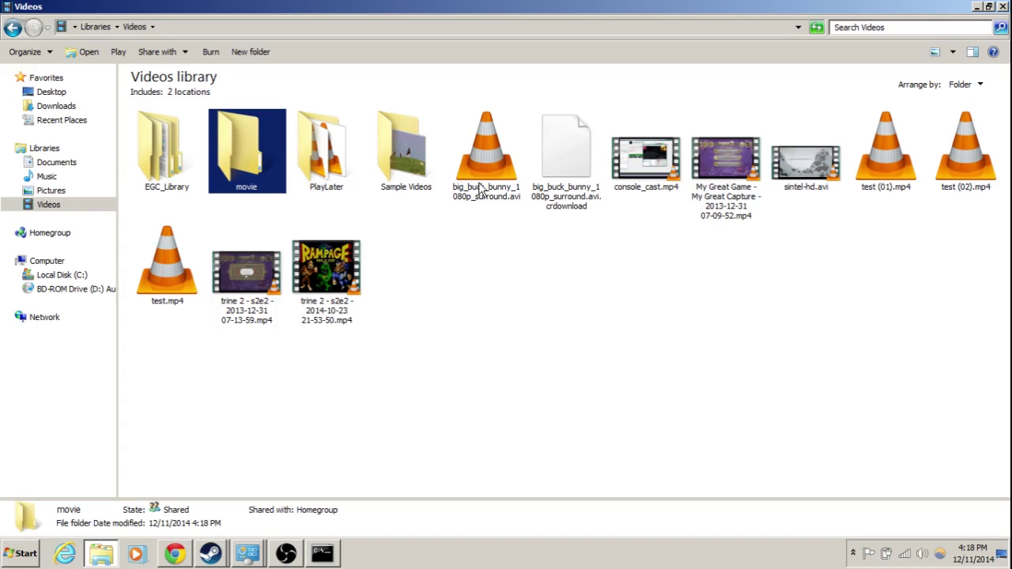
# Copy Big Buck Bunny animation (1080p HD).mp4 from the browser's downloads list into the Videos library.
pyautogui.click(57, 105)
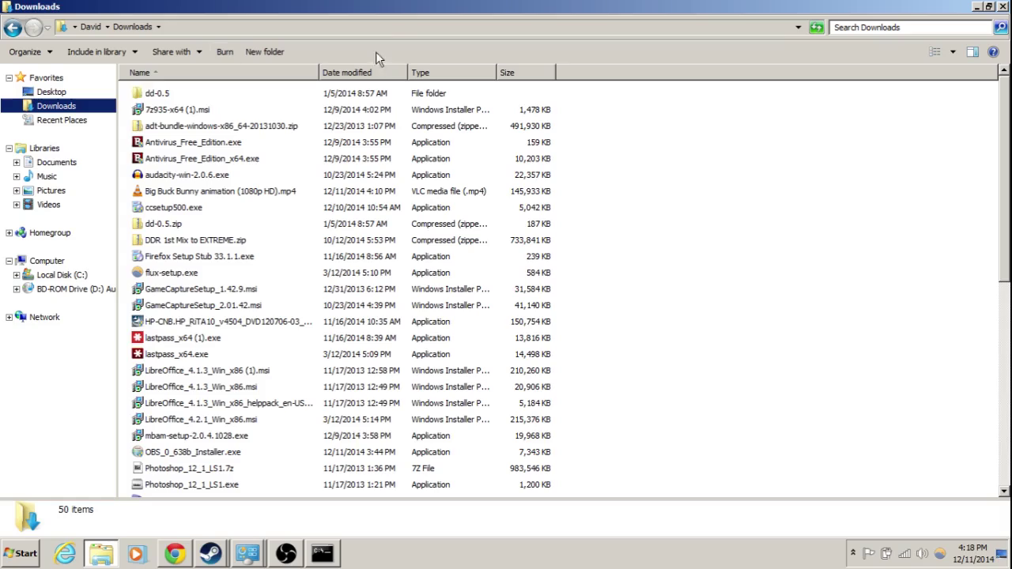
pyautogui.click(13, 28)
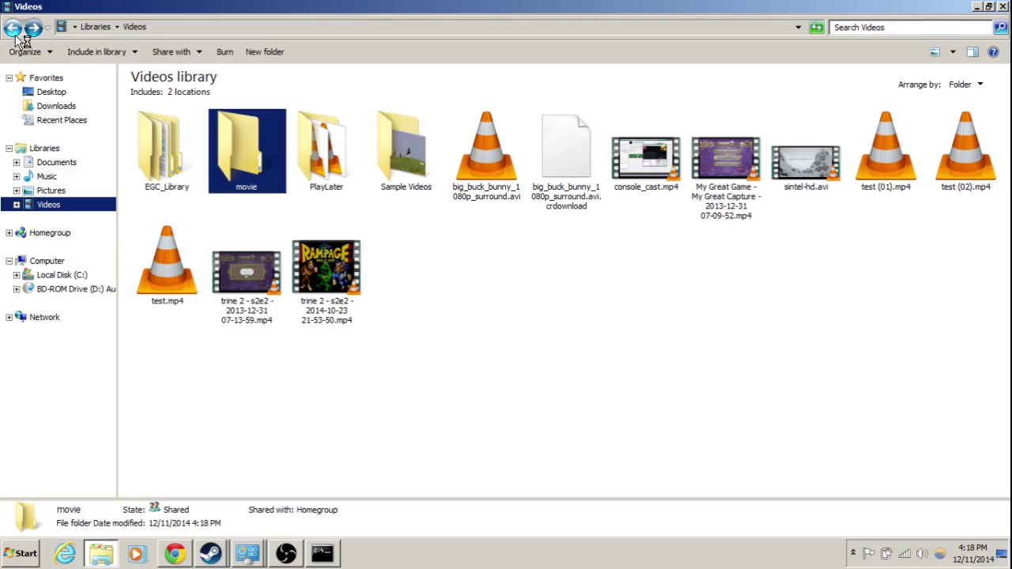
pyautogui.click(162, 557)
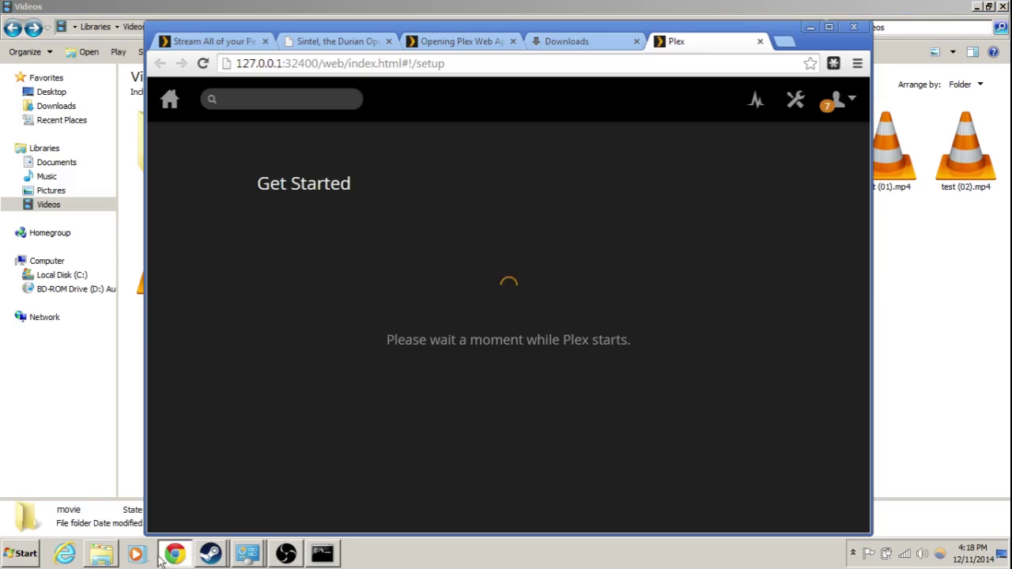
pyautogui.click(545, 44)
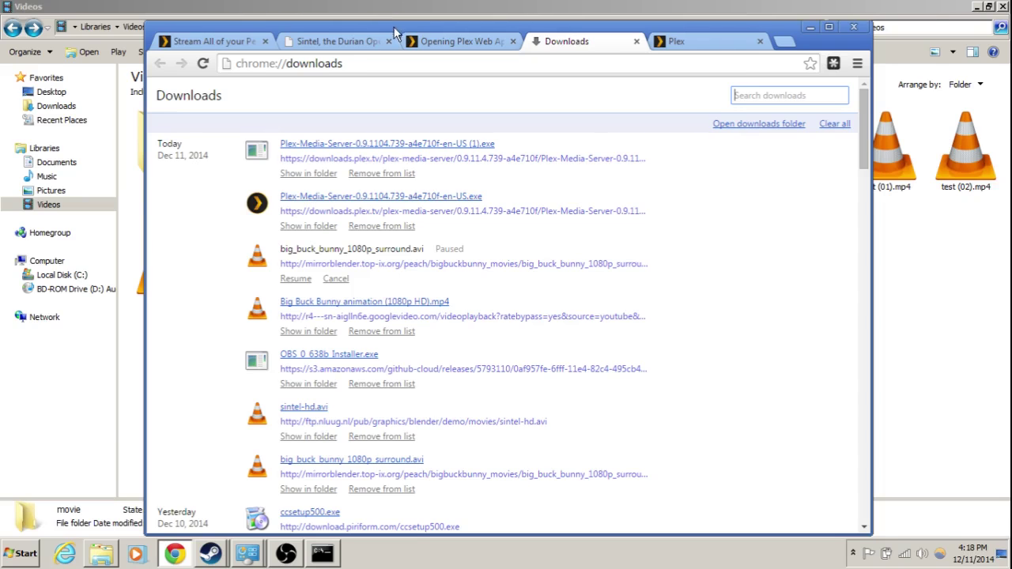
pyautogui.moveTo(395, 34); pyautogui.dragTo(642, 24)
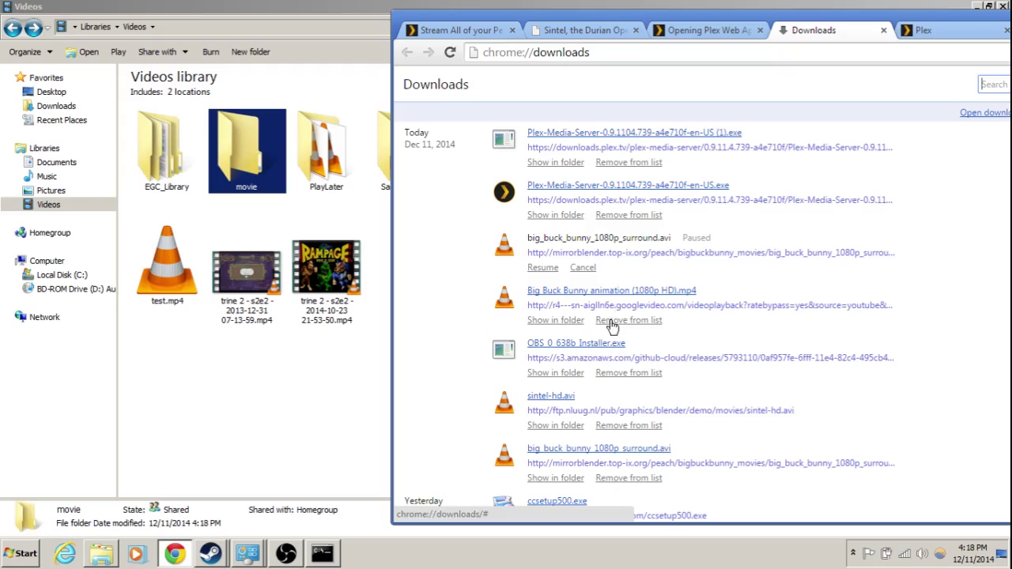
pyautogui.moveTo(401, 252); pyautogui.dragTo(316, 395)
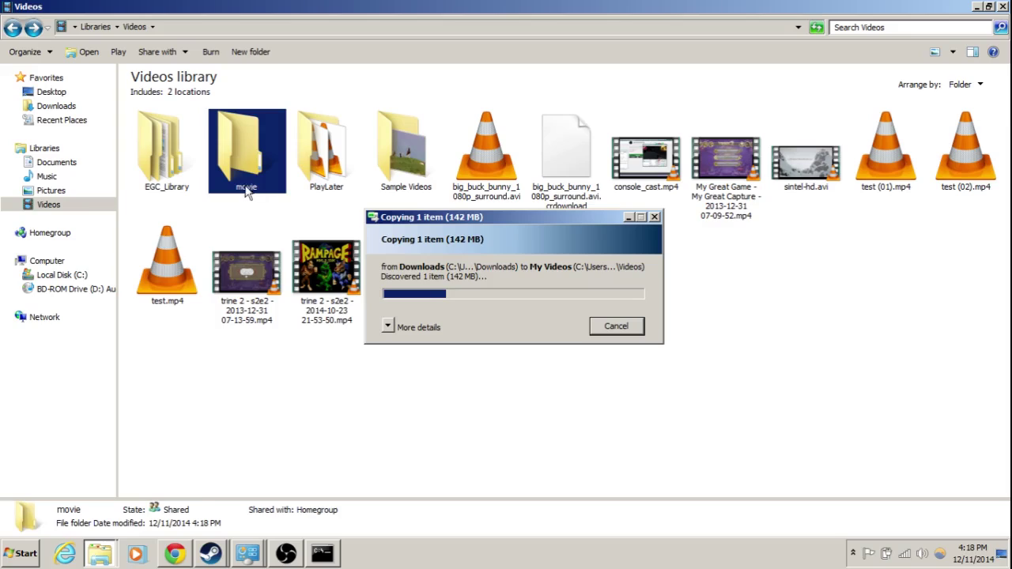
pyautogui.click(173, 555)
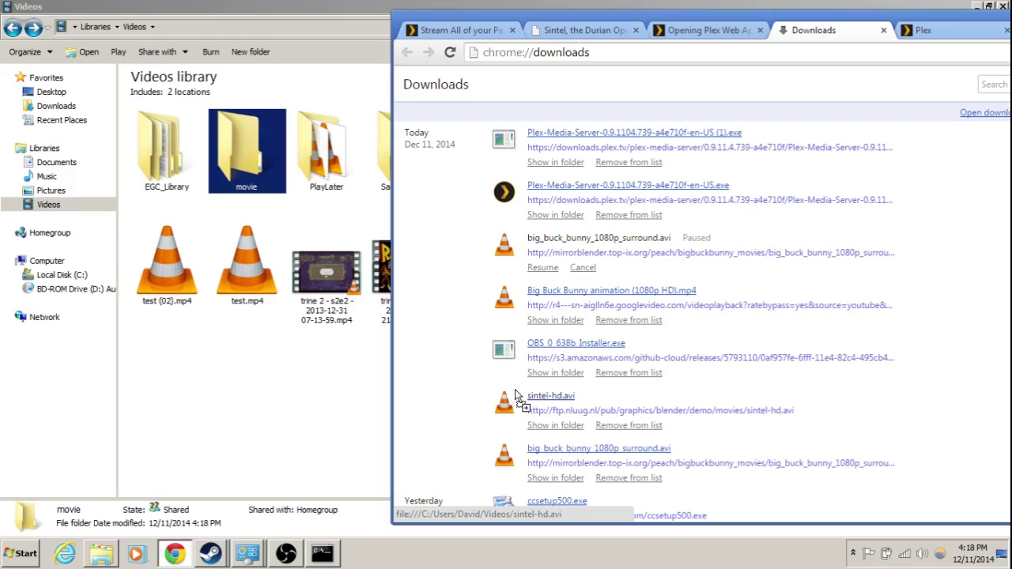
pyautogui.click(272, 381)
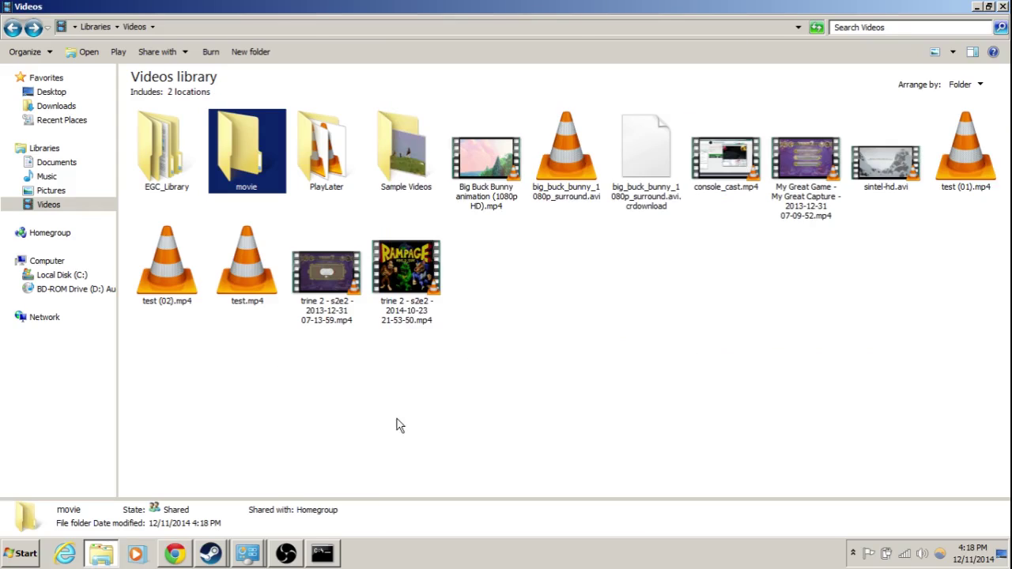
# Move Big Buck Bunny animation (1080p HD).mp4 and sintel-hd.avi into the movie folder.
pyautogui.click(487, 184)
pyautogui.moveTo(483, 171); pyautogui.dragTo(238, 167)
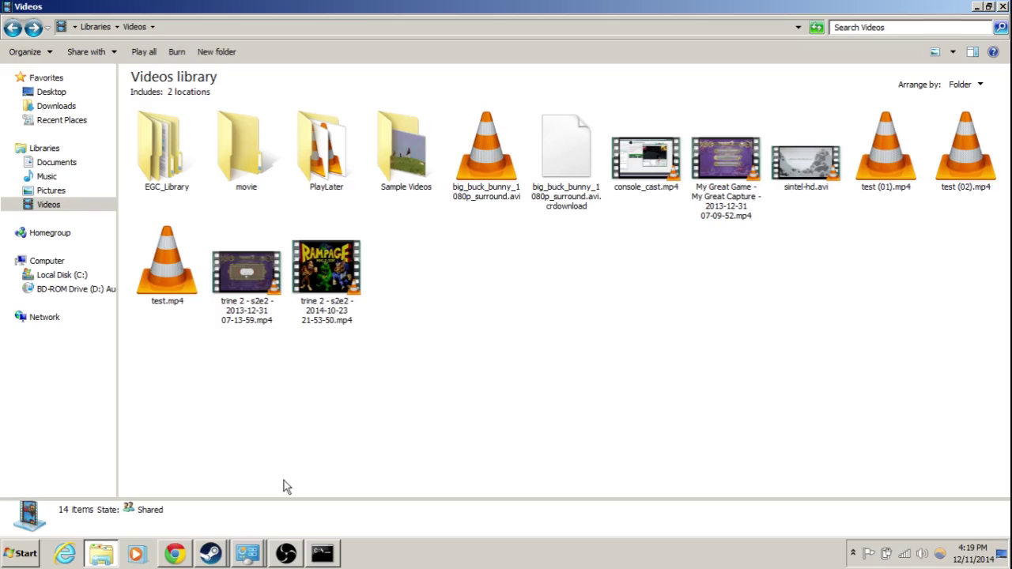
pyautogui.moveTo(802, 170); pyautogui.dragTo(235, 143)
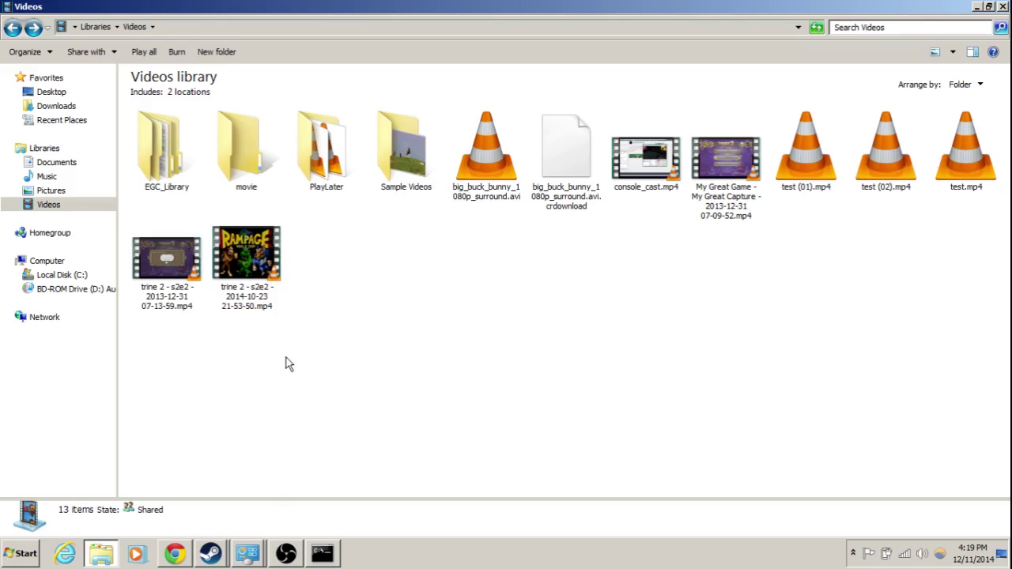
# Create a folder named games in the Videos library and move the two trine 2 recordings into it.
pyautogui.rightClick(410, 271)
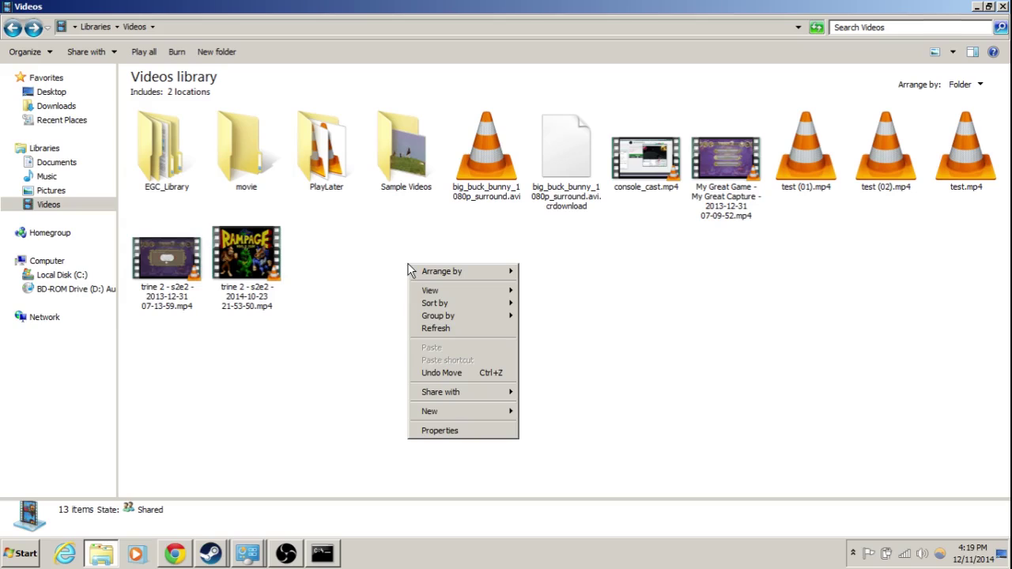
pyautogui.moveTo(446, 417)
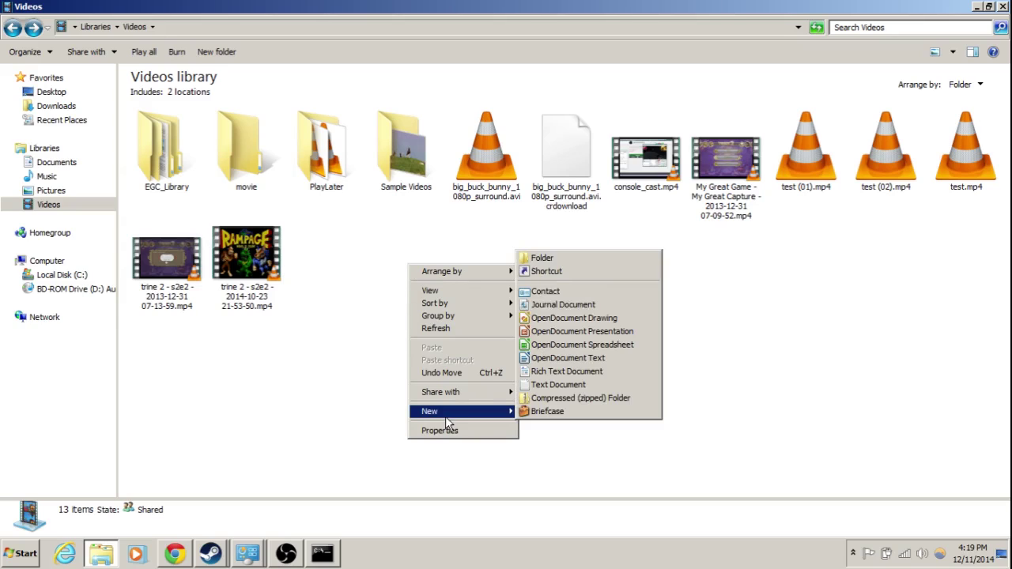
pyautogui.click(551, 257)
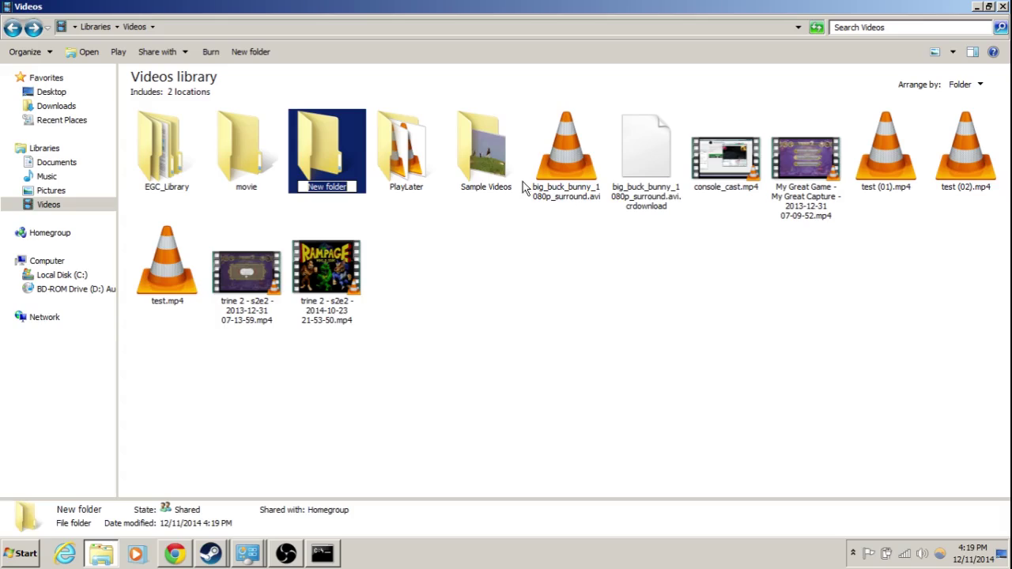
pyautogui.write('ga')
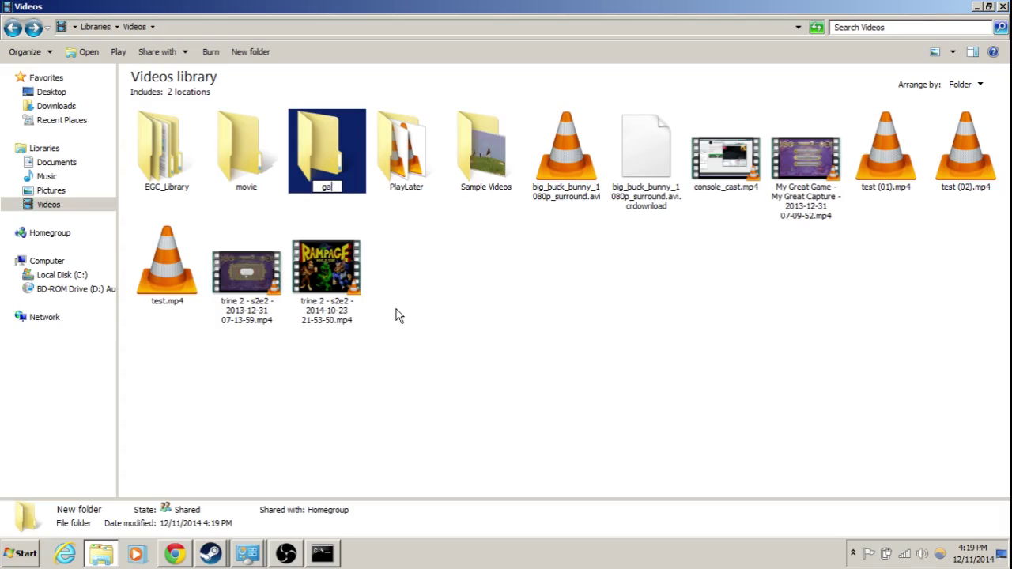
pyautogui.write('mes')
pyautogui.press('Return')
pyautogui.click(396, 310)
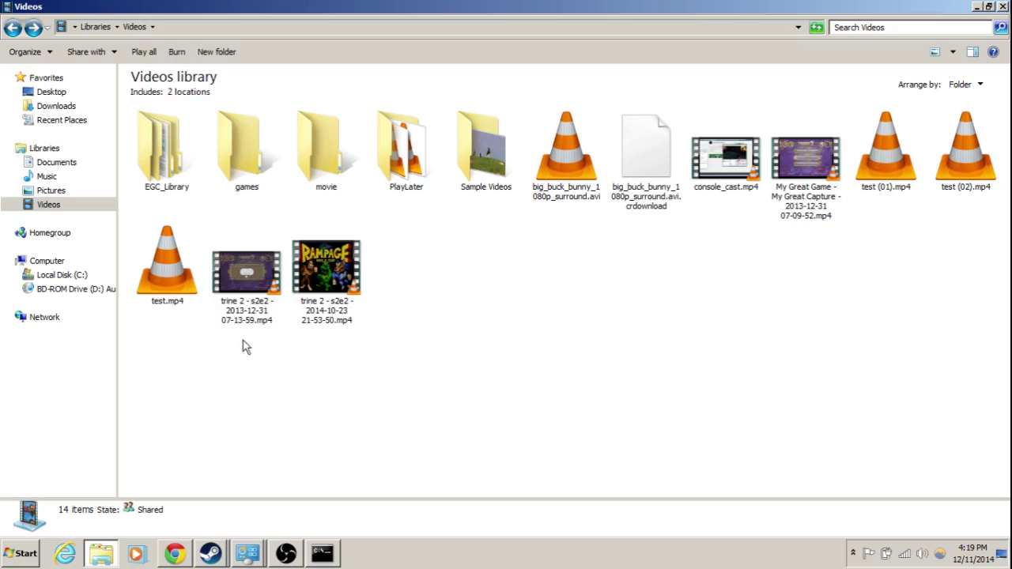
pyautogui.moveTo(412, 258); pyautogui.dragTo(260, 153)
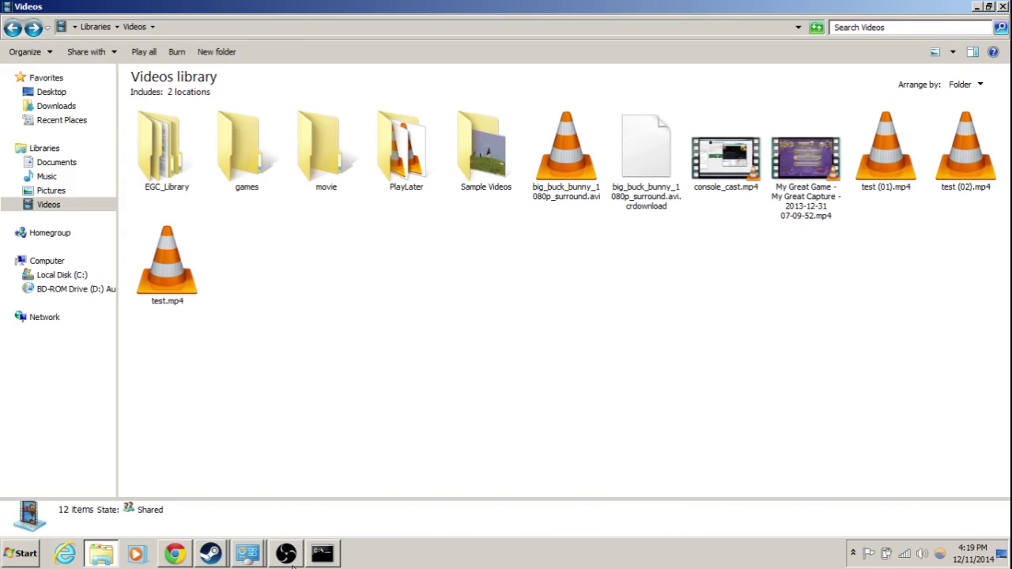
# Return to the browser, split the Downloads tab into its own window, and maximize the window with the Plex setup page.
pyautogui.click(175, 553)
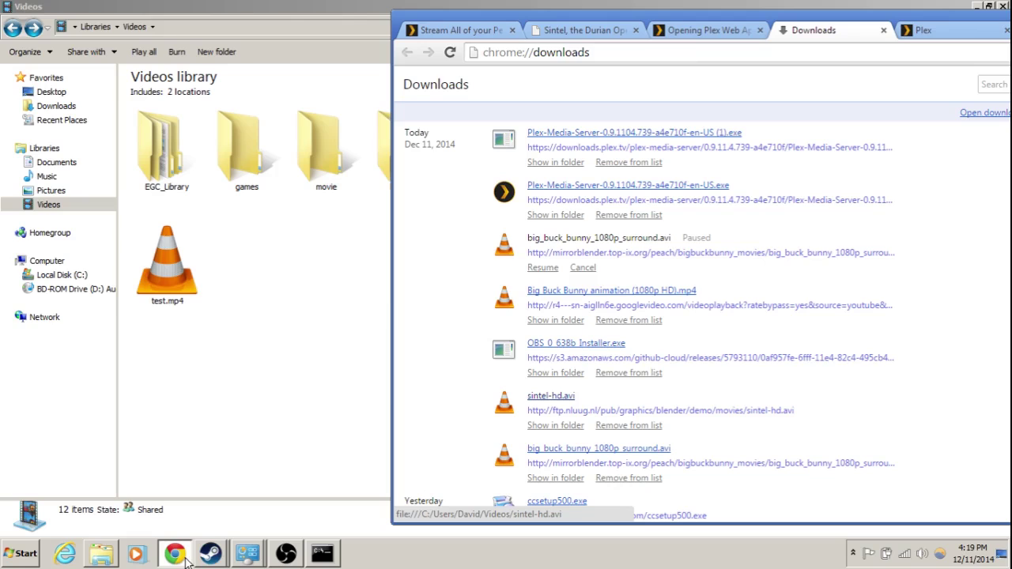
pyautogui.click(923, 30)
pyautogui.click(814, 30)
pyautogui.moveTo(814, 30); pyautogui.dragTo(726, 14)
pyautogui.moveTo(648, 28); pyautogui.dragTo(457, 187)
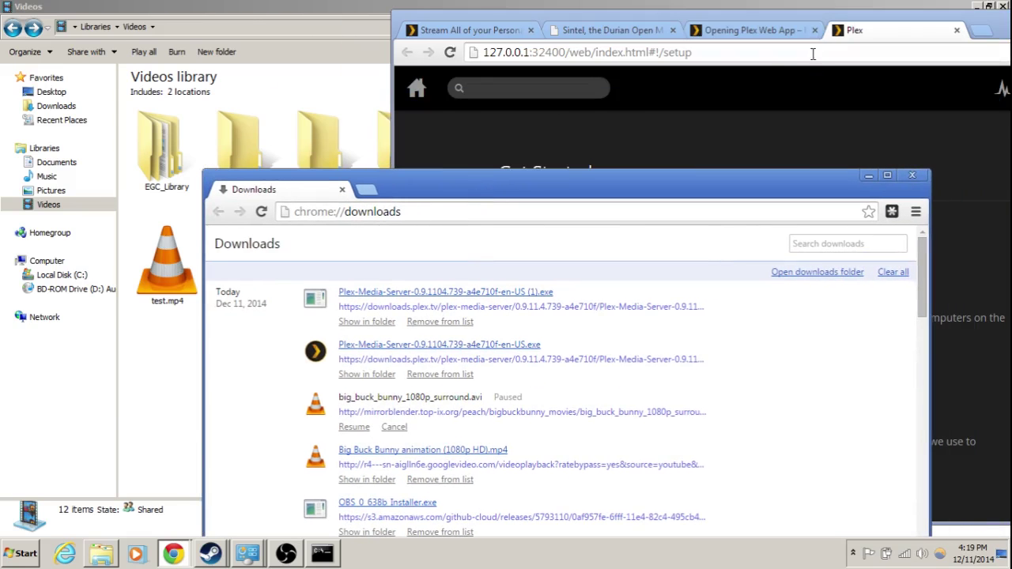
pyautogui.moveTo(799, 17); pyautogui.dragTo(554, 77)
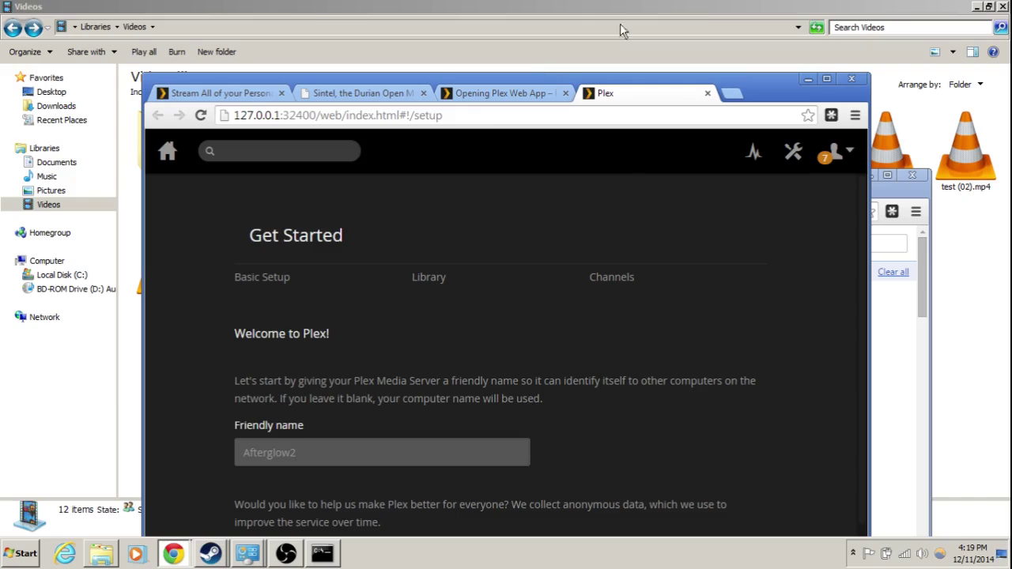
pyautogui.click(827, 78)
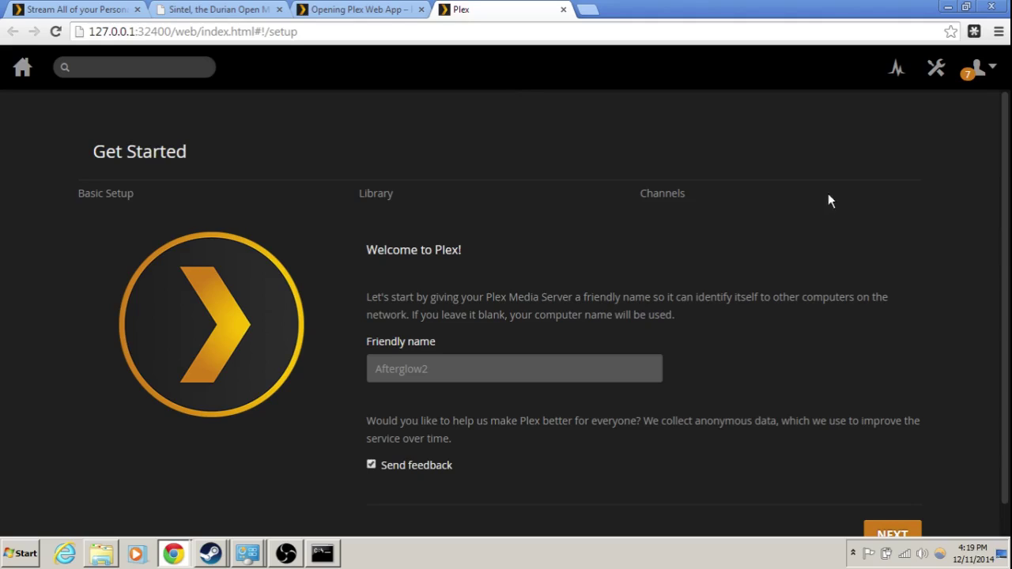
# Name the Plex server cool beans, turn off sending feedback, and continue to the Library setup stage.
pyautogui.click(475, 373)
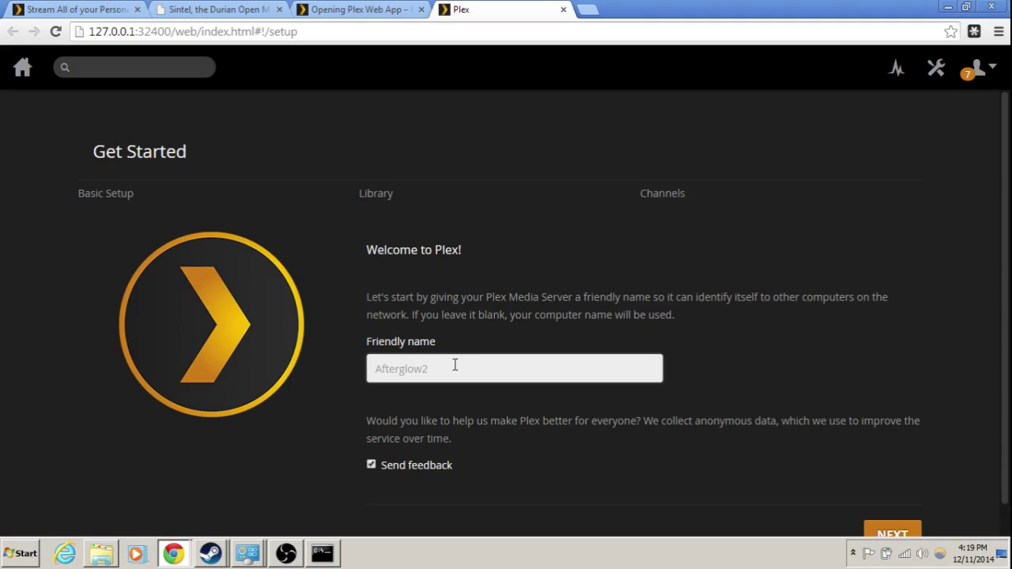
pyautogui.write('cool beans')
pyautogui.scroll(-1, 892, 332)
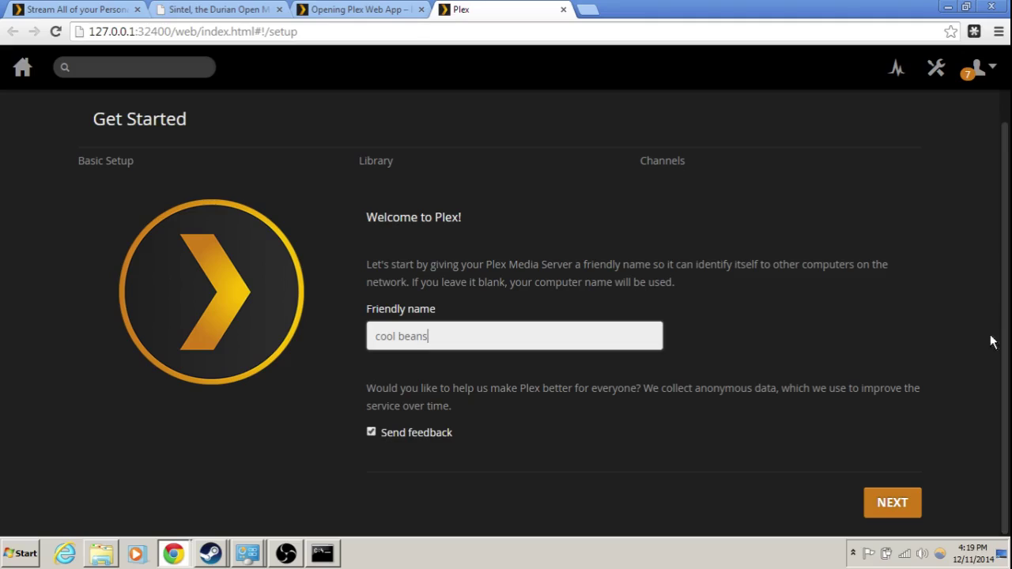
pyautogui.click(429, 433)
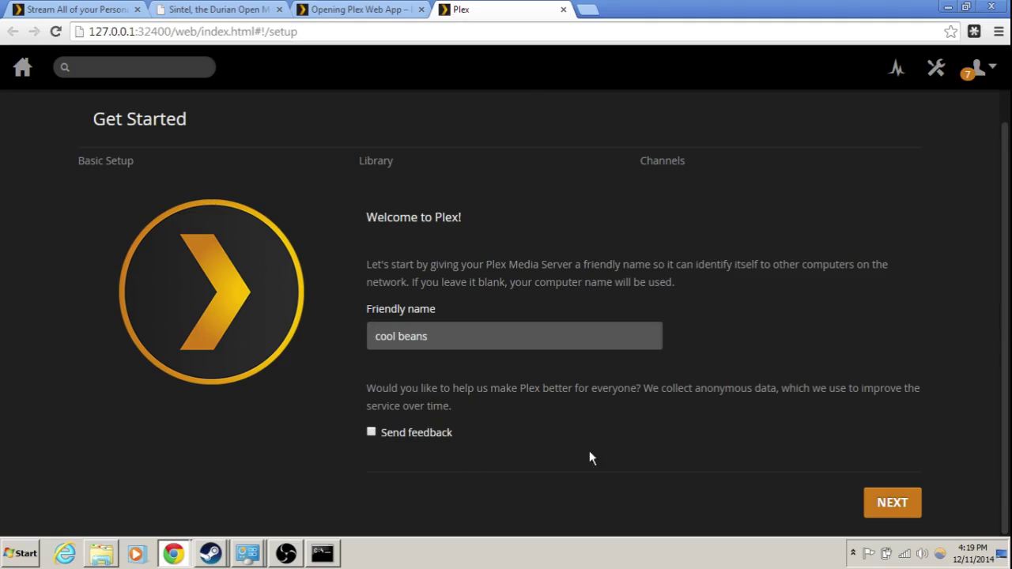
pyautogui.click(892, 510)
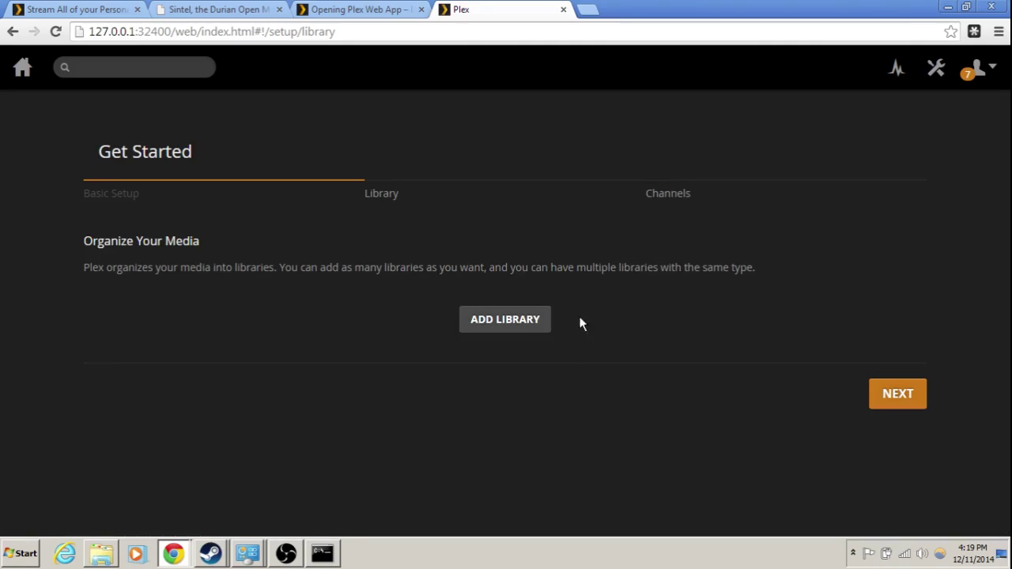
# Start adding a library of type Movies, keep the name Movies and English language, and proceed to its folder selection.
pyautogui.click(496, 317)
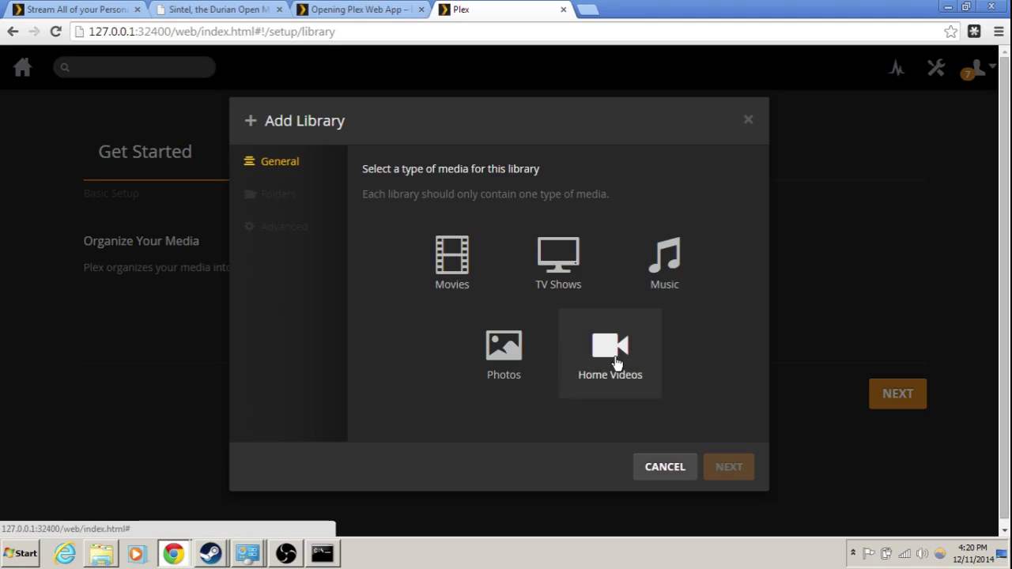
pyautogui.click(453, 266)
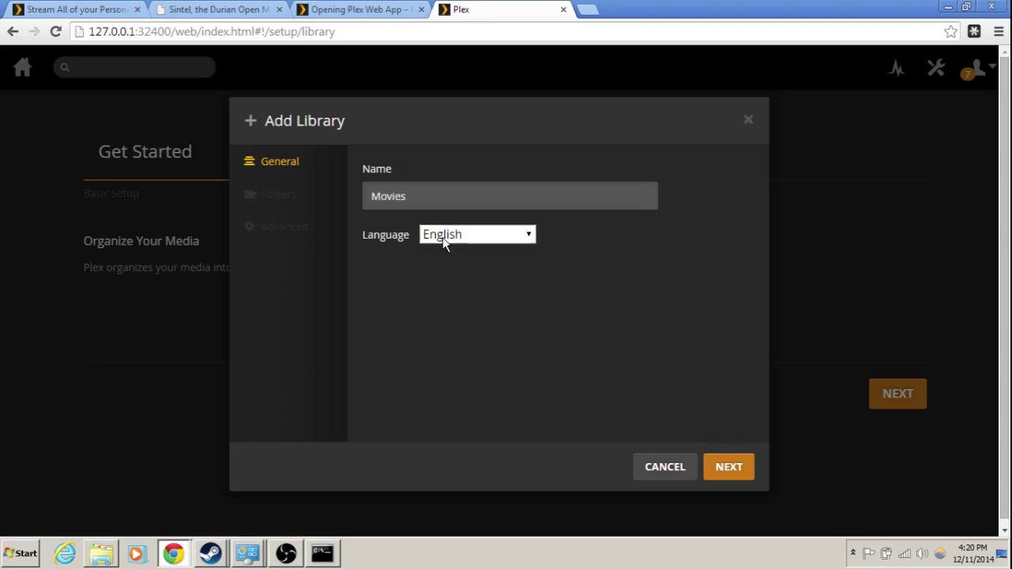
pyautogui.click(457, 199)
pyautogui.click(729, 468)
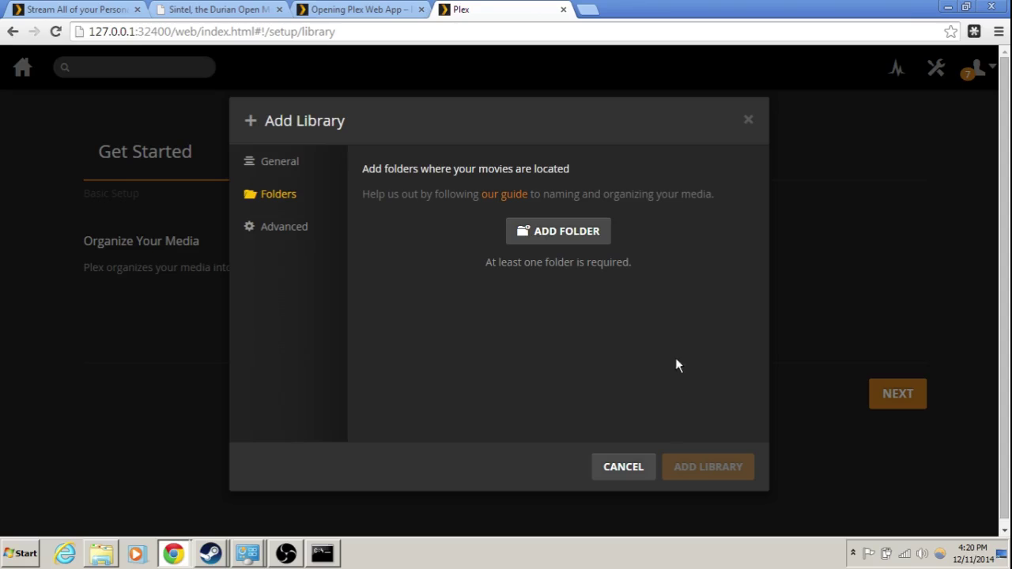
# Add the movie folder from the user's Videos folder to the Movies library and create the library.
pyautogui.click(565, 231)
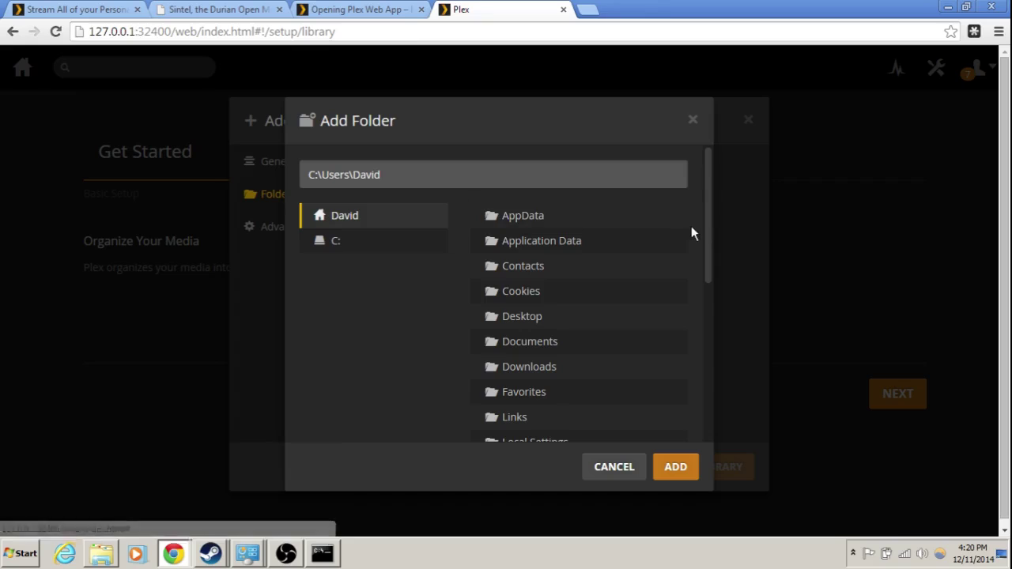
pyautogui.moveTo(707, 231); pyautogui.dragTo(711, 345)
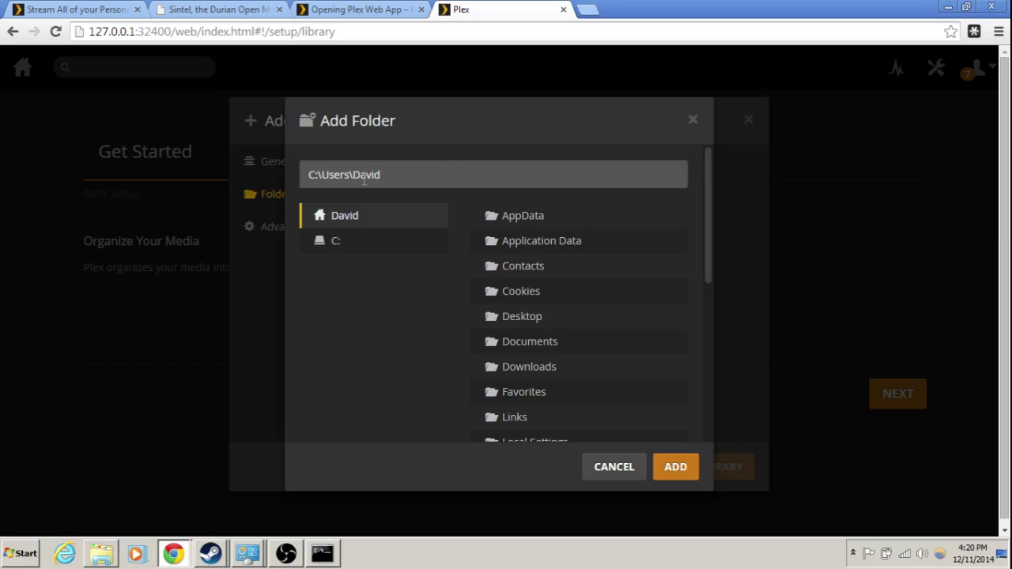
pyautogui.moveTo(705, 244); pyautogui.dragTo(749, 464)
pyautogui.click(592, 416)
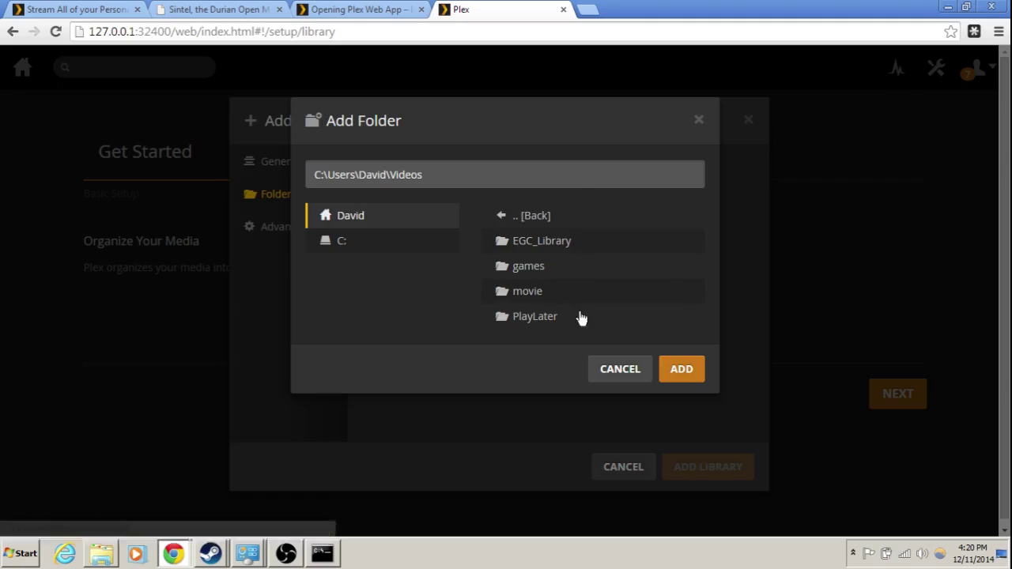
pyautogui.click(567, 291)
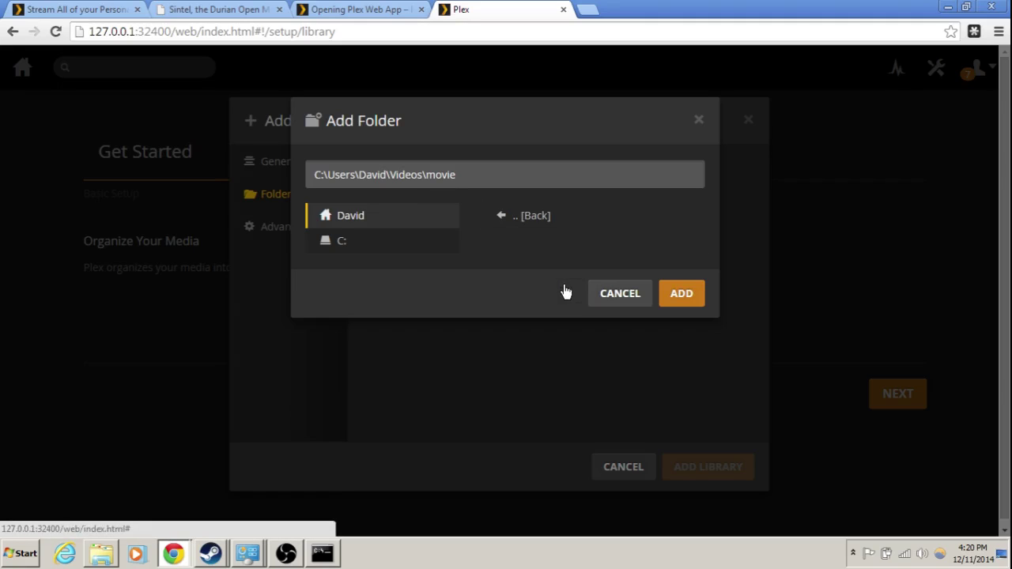
pyautogui.click(680, 293)
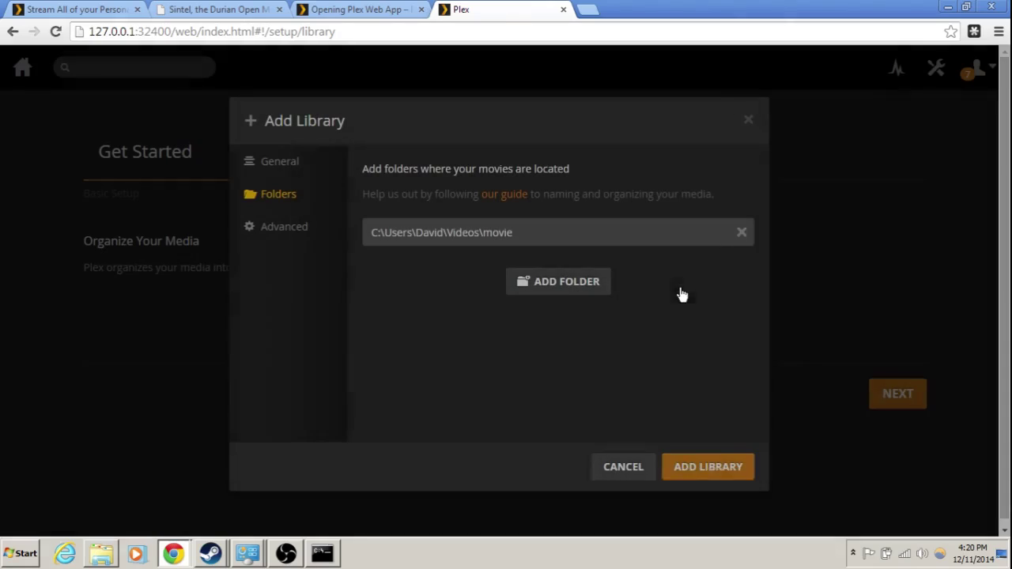
pyautogui.click(704, 466)
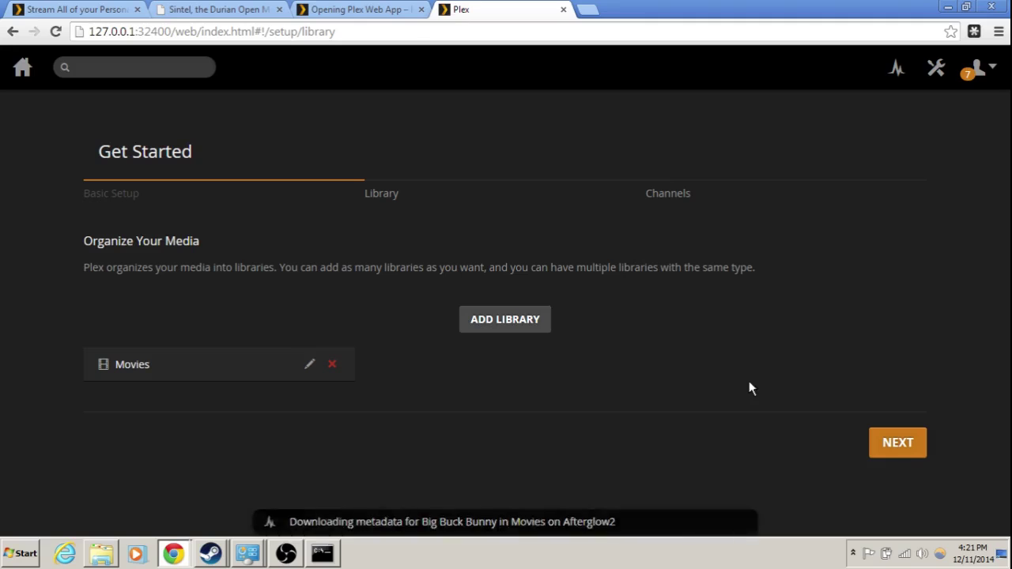
# Start another library of type Home Videos, keep its default name and language None, and proceed to its folder selection.
pyautogui.click(496, 318)
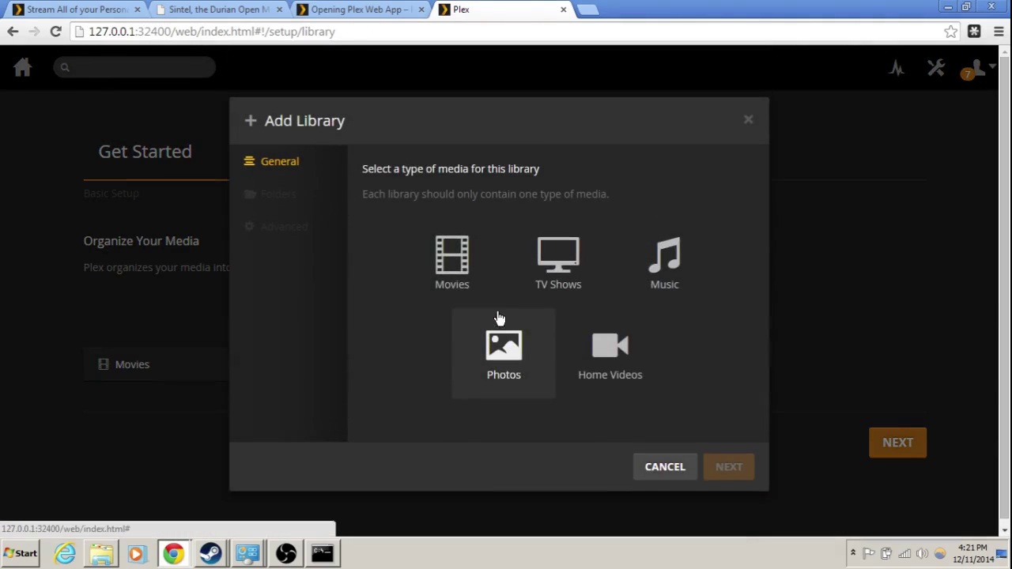
pyautogui.click(615, 360)
pyautogui.click(476, 194)
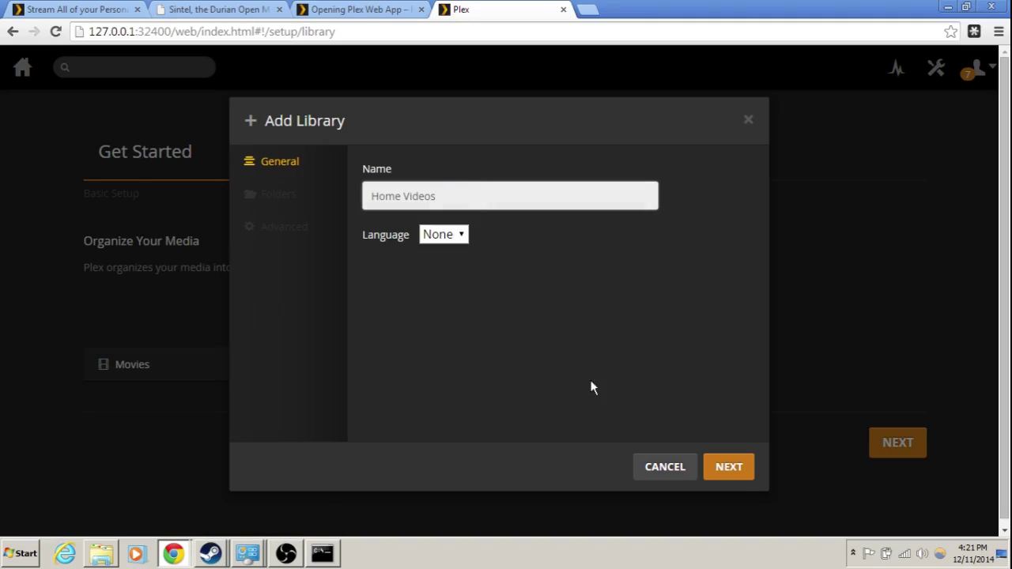
pyautogui.click(740, 472)
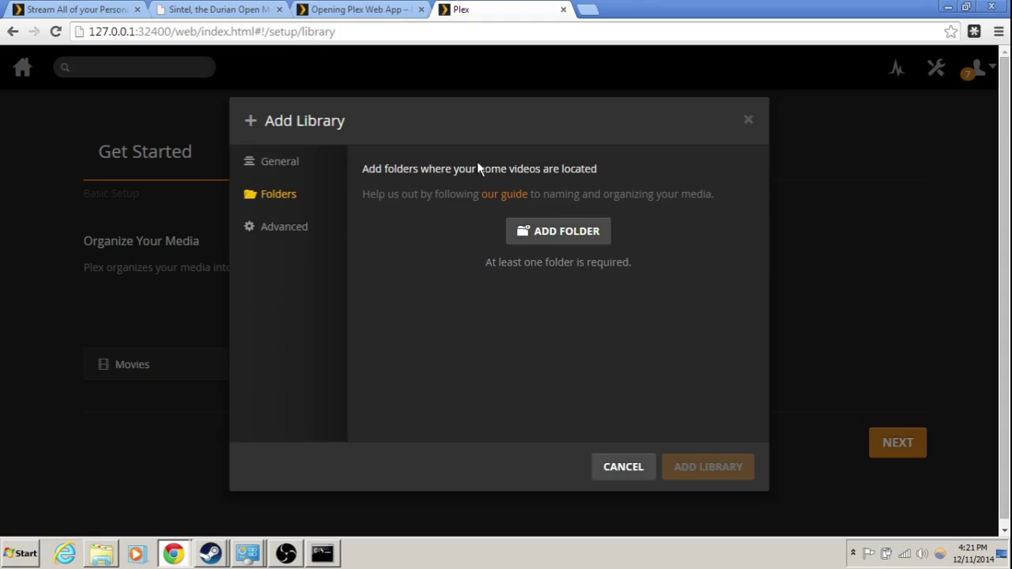
# Add the games folder from the user's Videos folder to the Home Videos library and create the library.
pyautogui.click(554, 231)
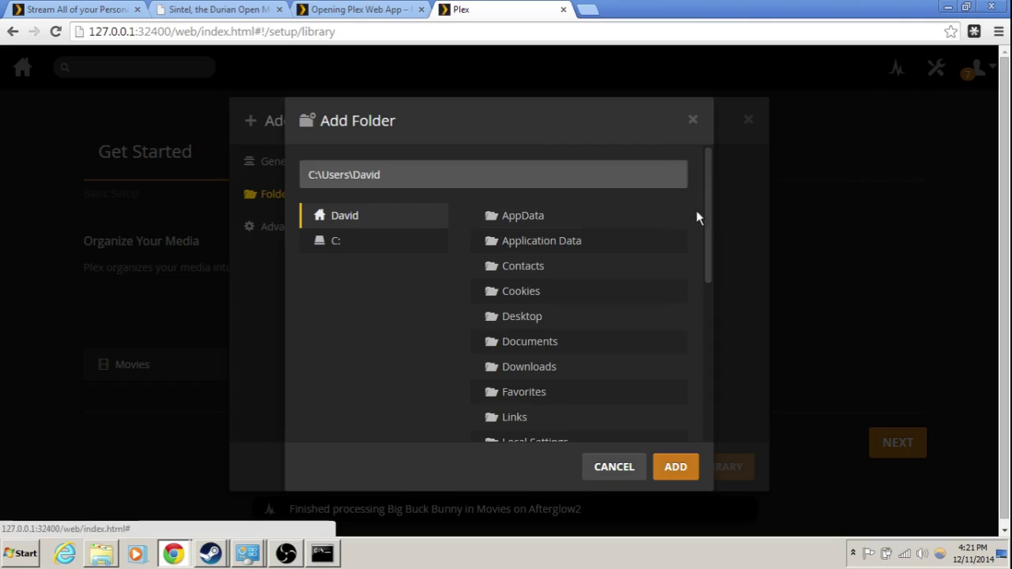
pyautogui.moveTo(710, 216); pyautogui.dragTo(711, 395)
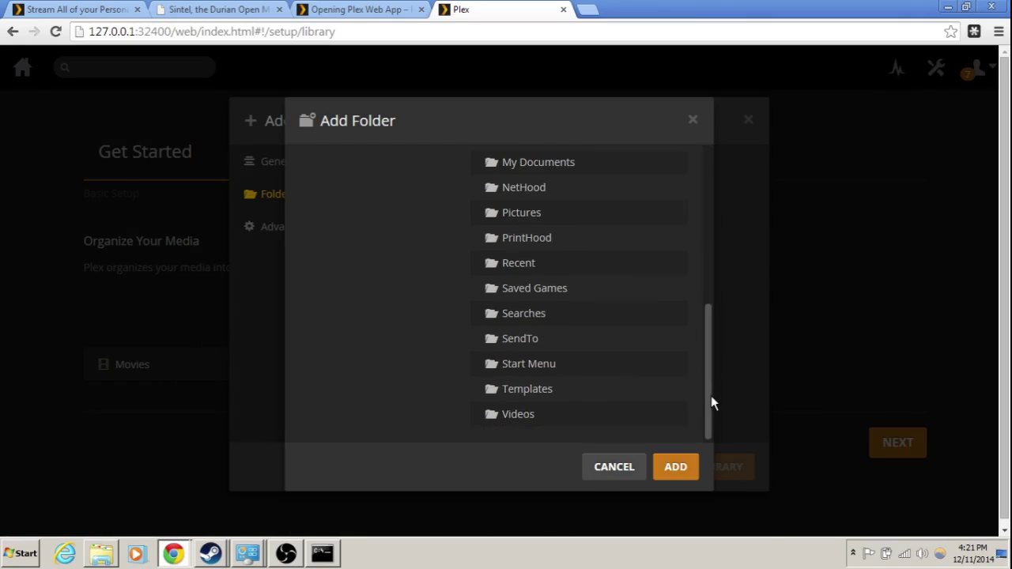
pyautogui.click(518, 409)
pyautogui.click(541, 272)
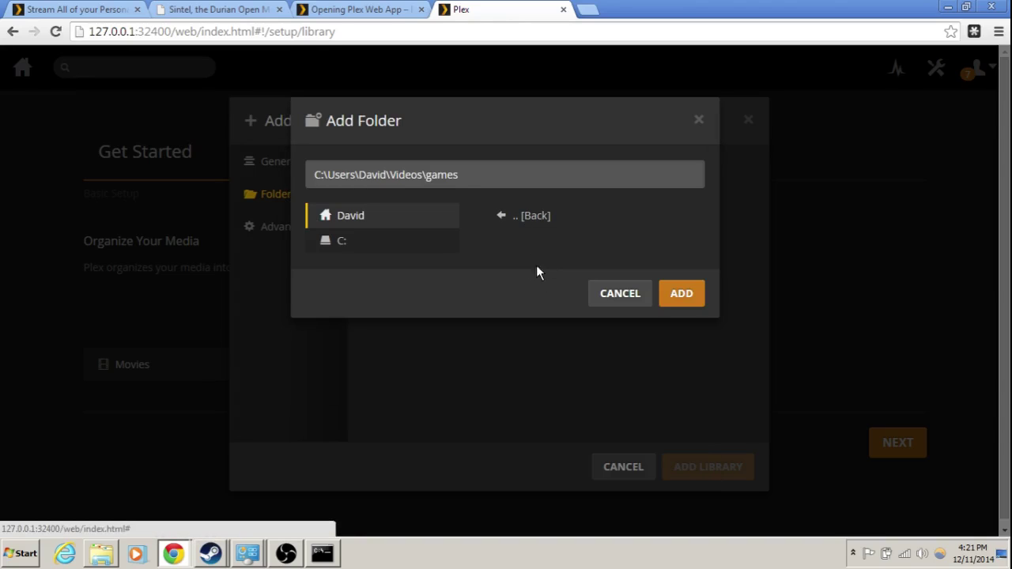
pyautogui.click(668, 294)
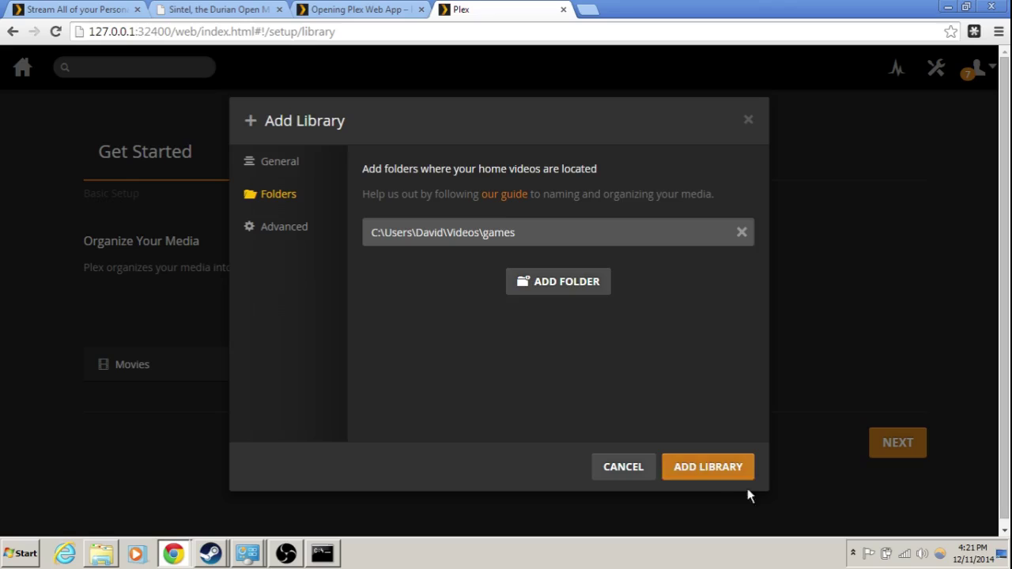
pyautogui.click(692, 467)
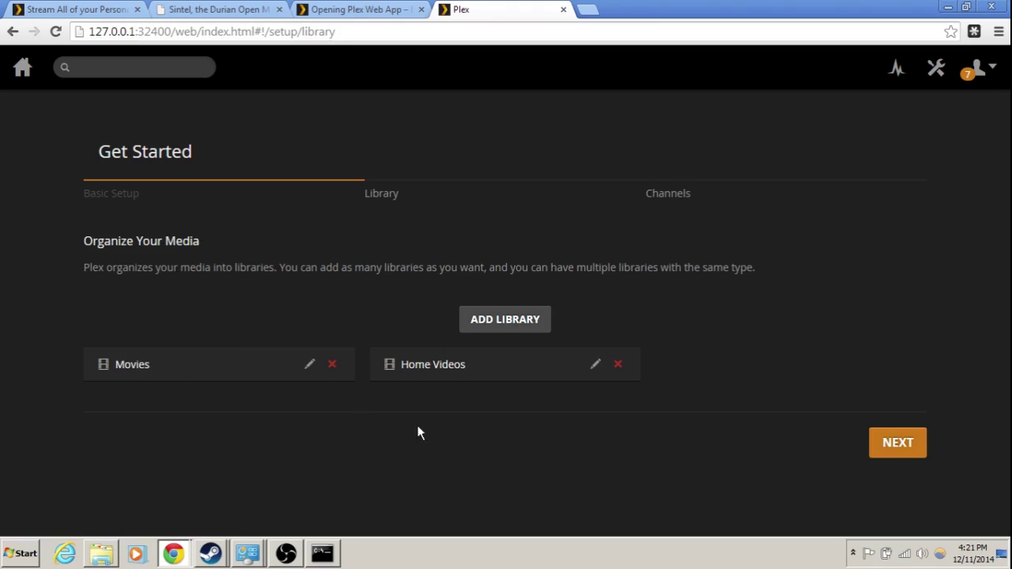
# Complete the remaining Plex setup stages without installing any of the featured channels.
pyautogui.click(900, 444)
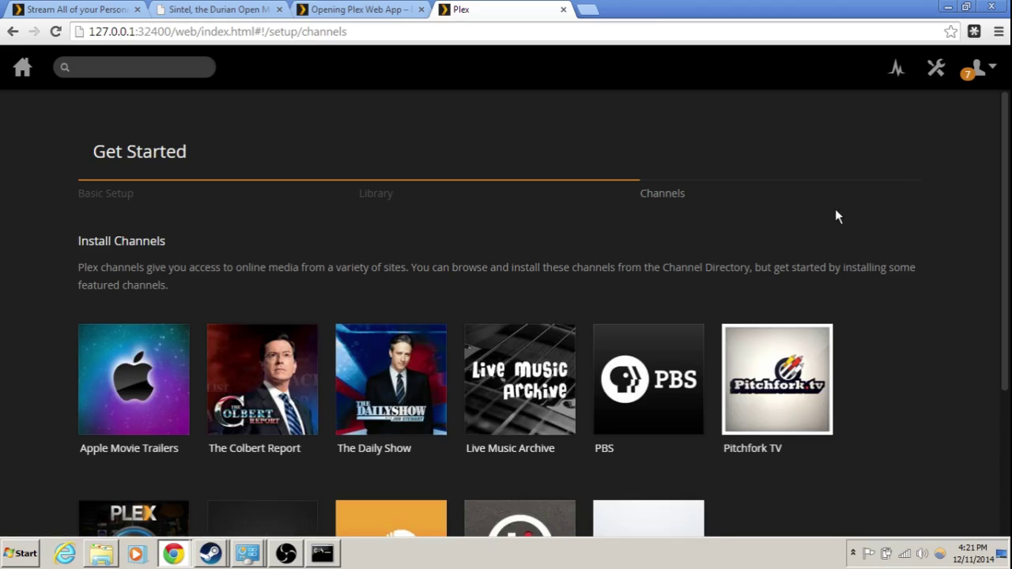
pyautogui.moveTo(1004, 212); pyautogui.dragTo(992, 371)
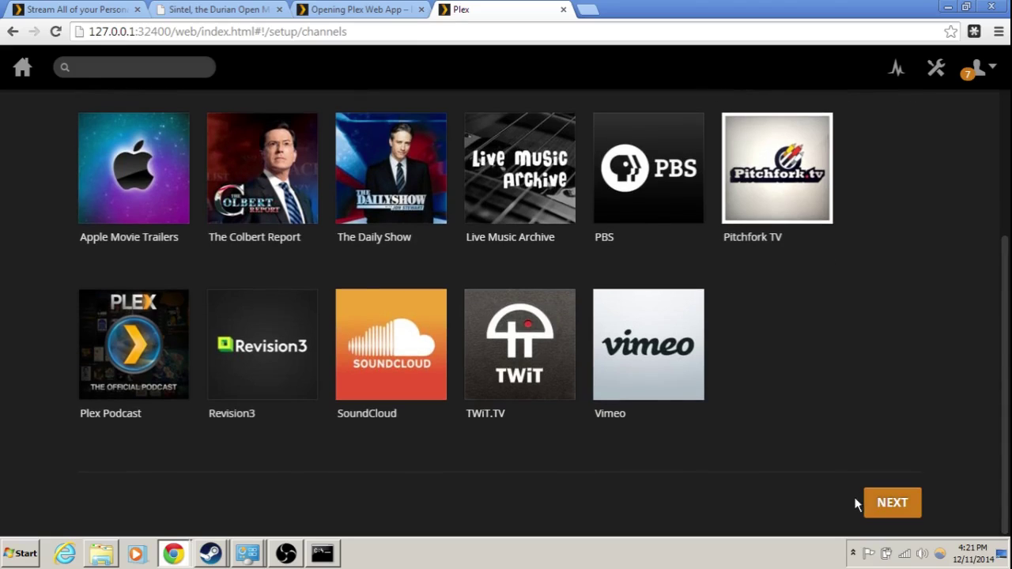
pyautogui.click(888, 508)
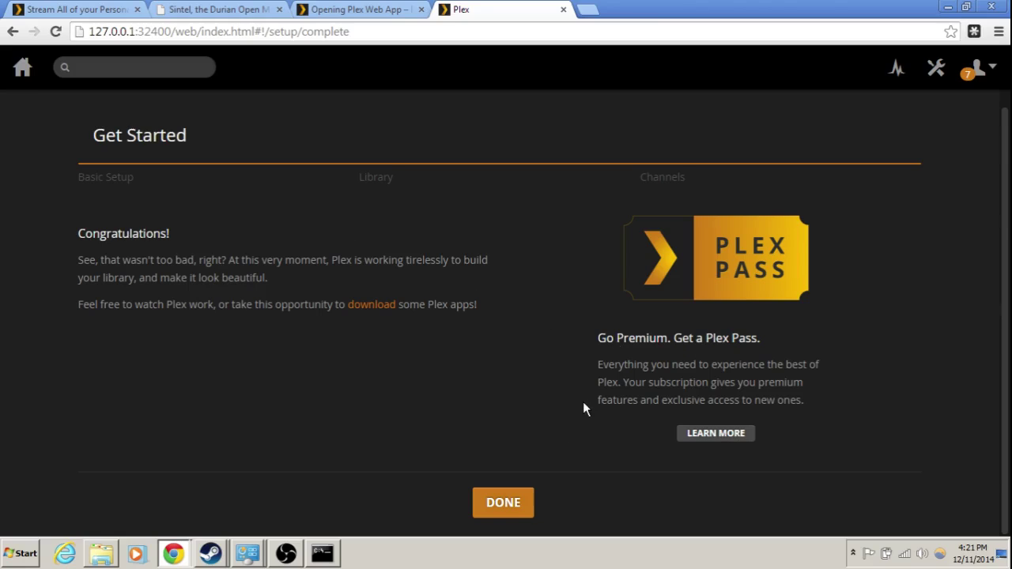
pyautogui.click(506, 510)
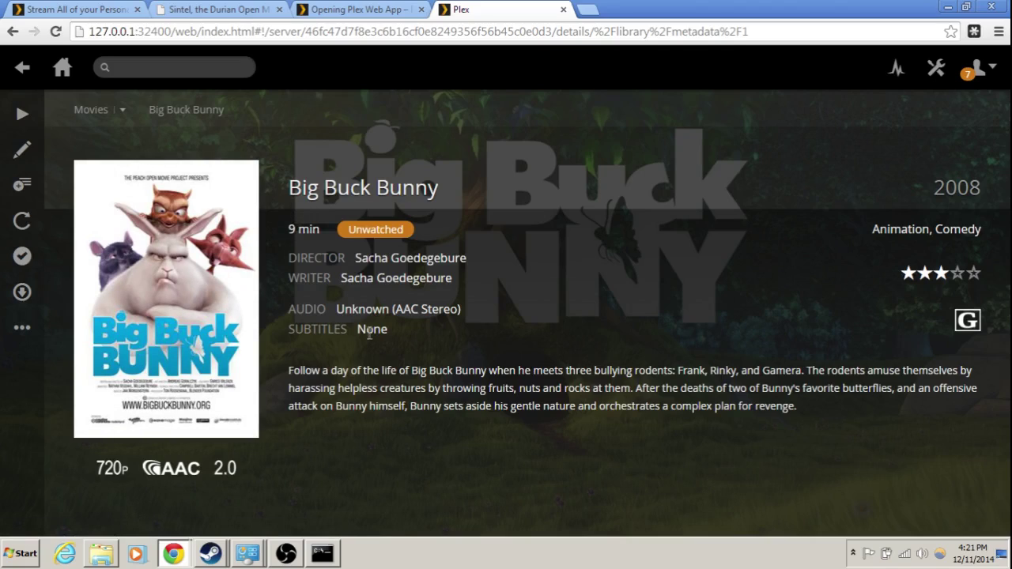
# Review Big Buck Bunny's plot summary and, from the home page, view the media types offered for a new library.
pyautogui.moveTo(329, 370); pyautogui.dragTo(569, 449)
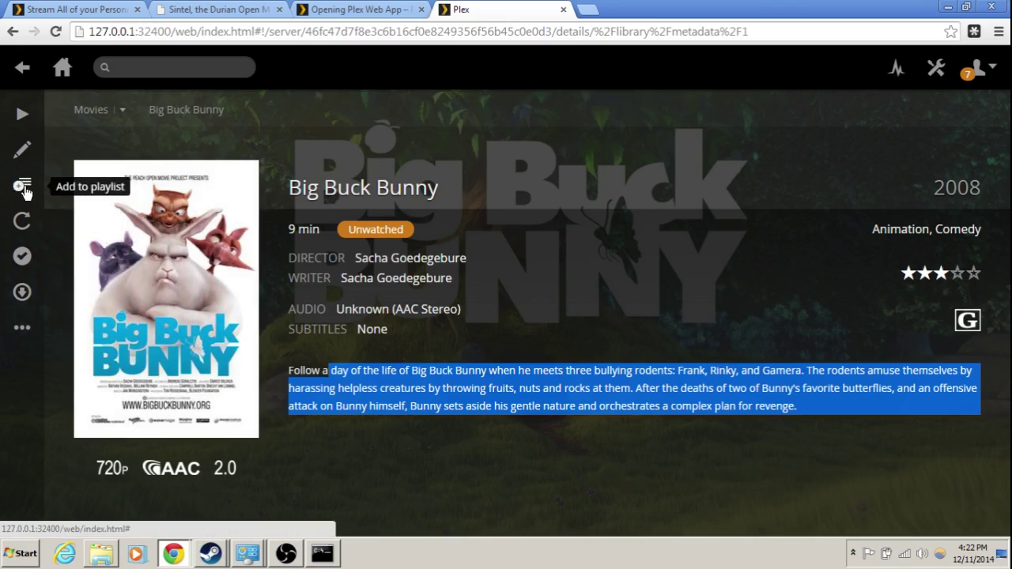
pyautogui.click(62, 67)
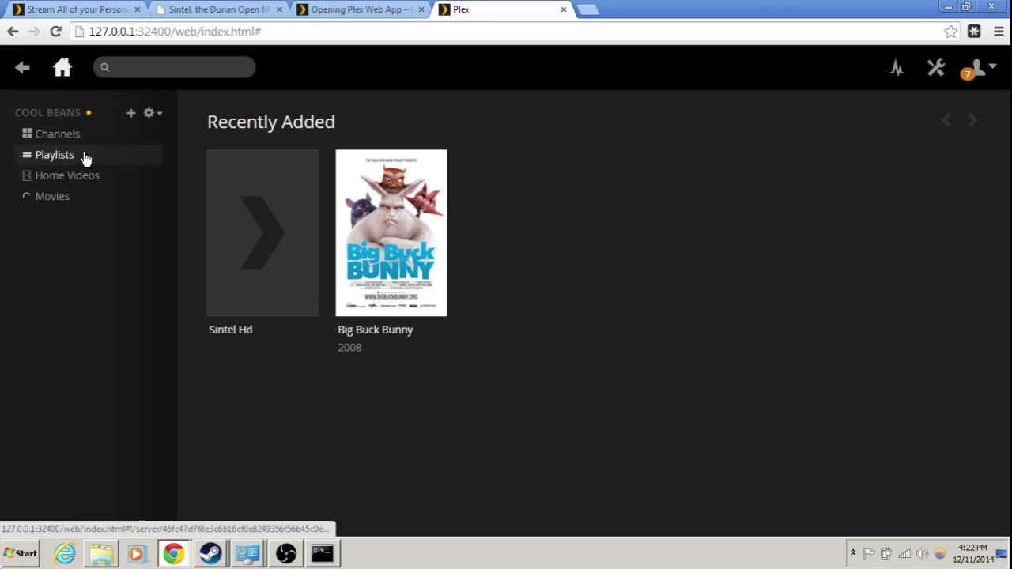
pyautogui.click(129, 114)
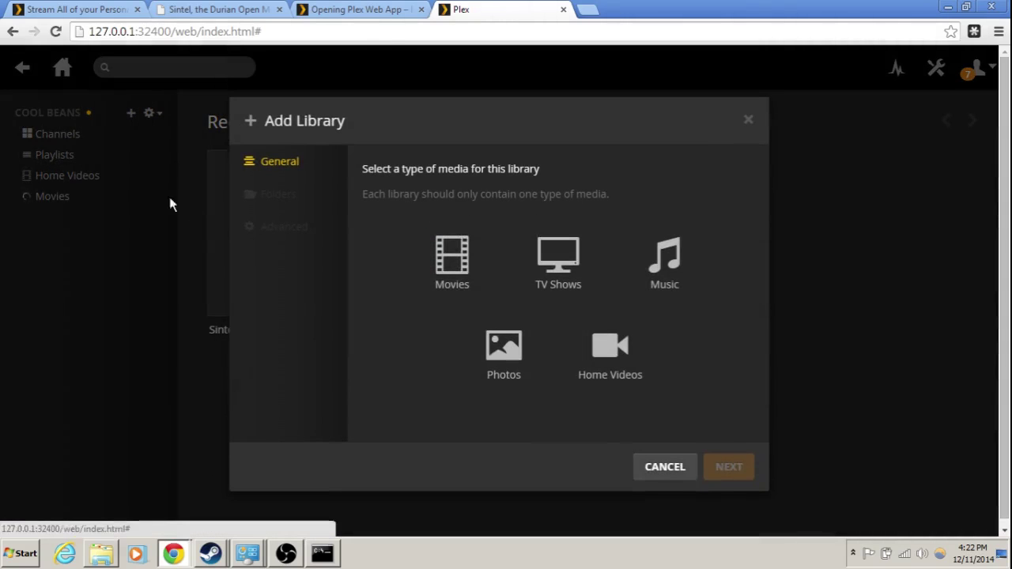
pyautogui.click(658, 467)
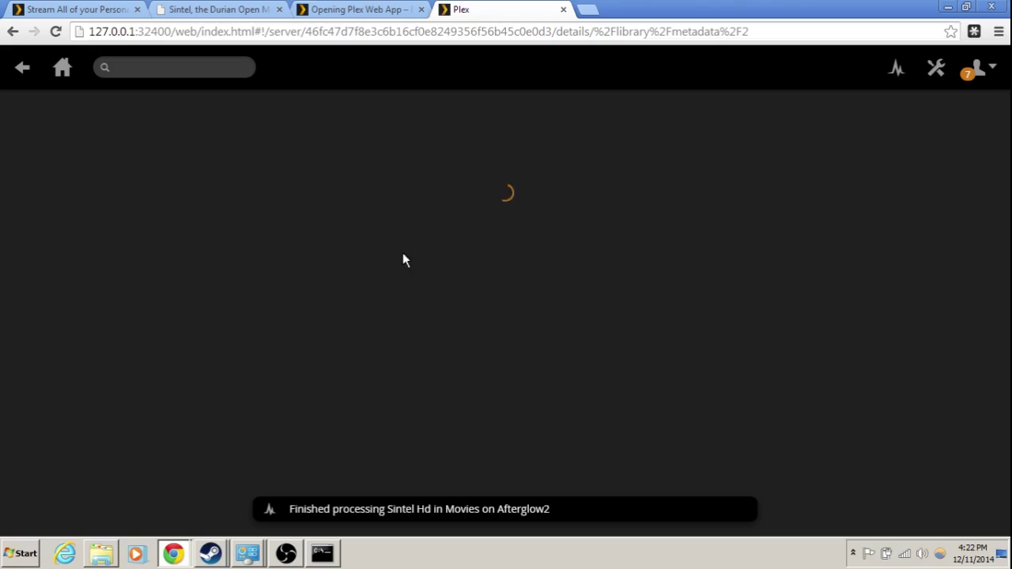
# View the server's Playlists page and open Sintel Hd from the recently added videos on the home page.
pyautogui.click(63, 68)
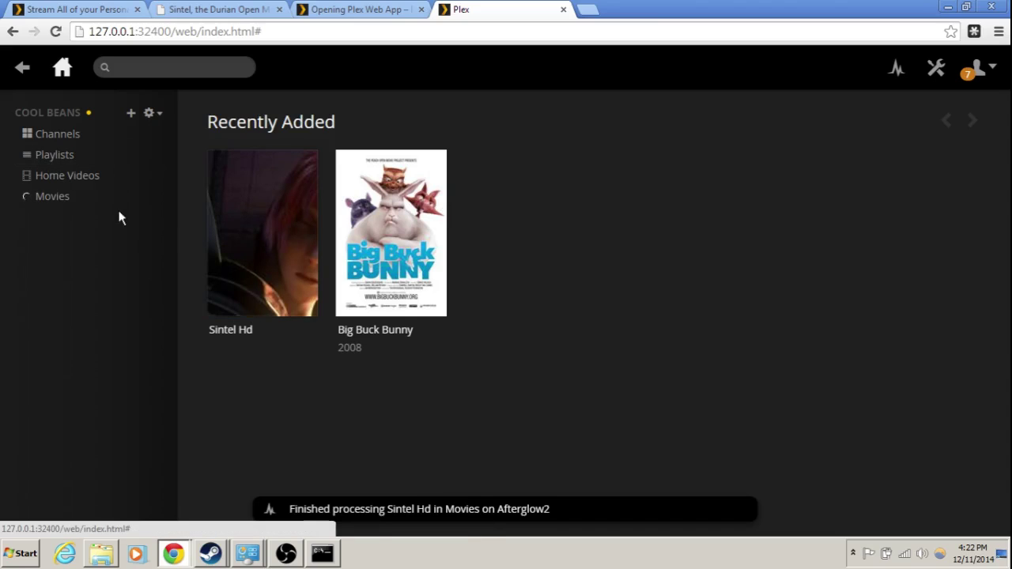
pyautogui.click(45, 156)
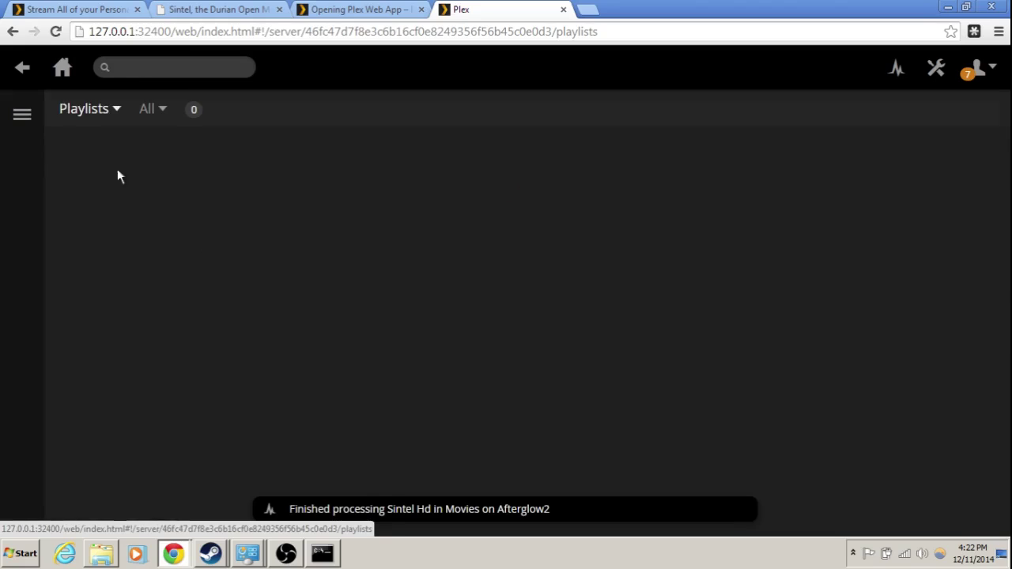
pyautogui.click(21, 68)
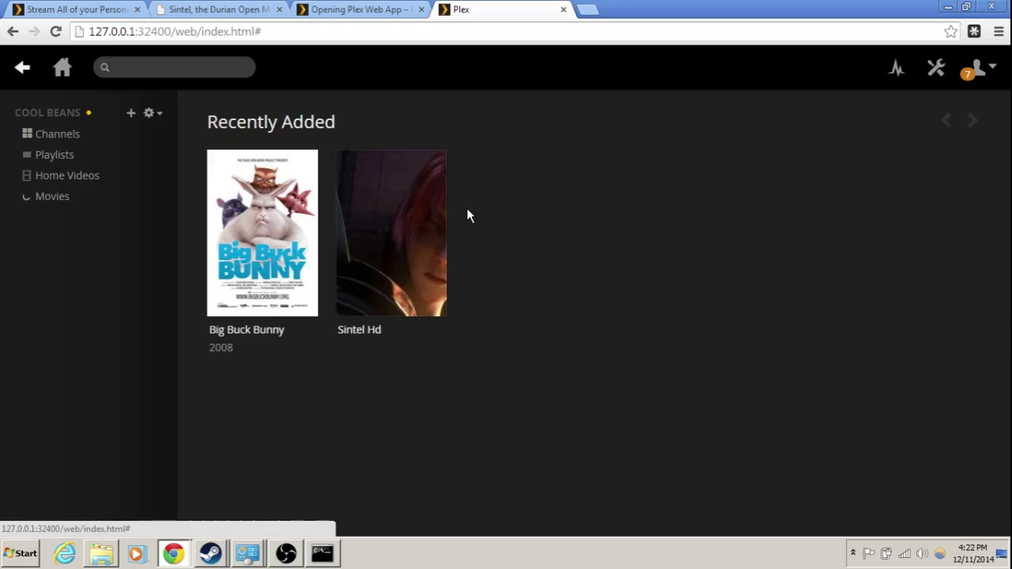
pyautogui.click(424, 208)
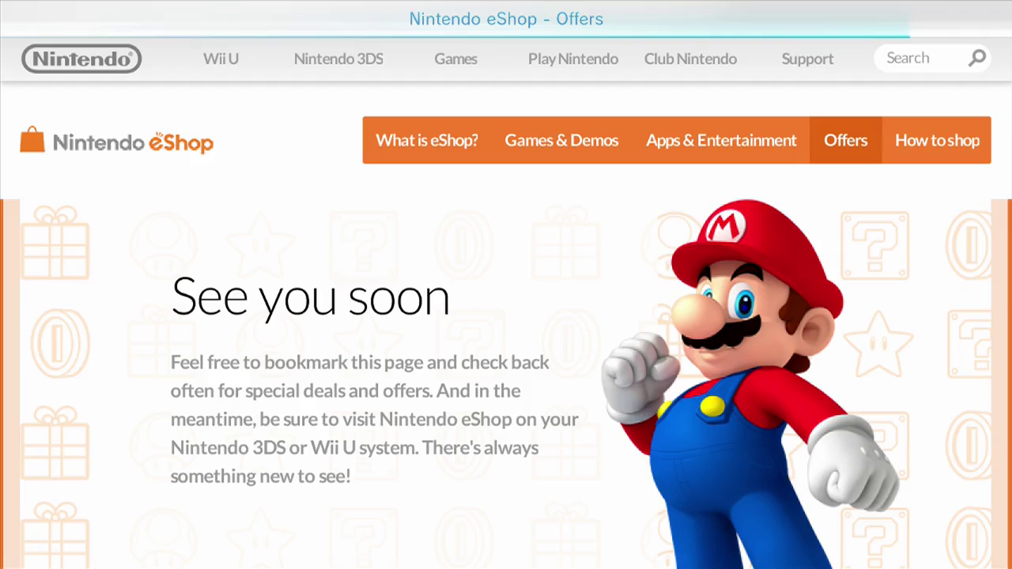
# In the Wii U browser, look through the eShop offers page and Plex's On Deck and Recently Added videos.
pyautogui.scroll(-10, 506, 356)
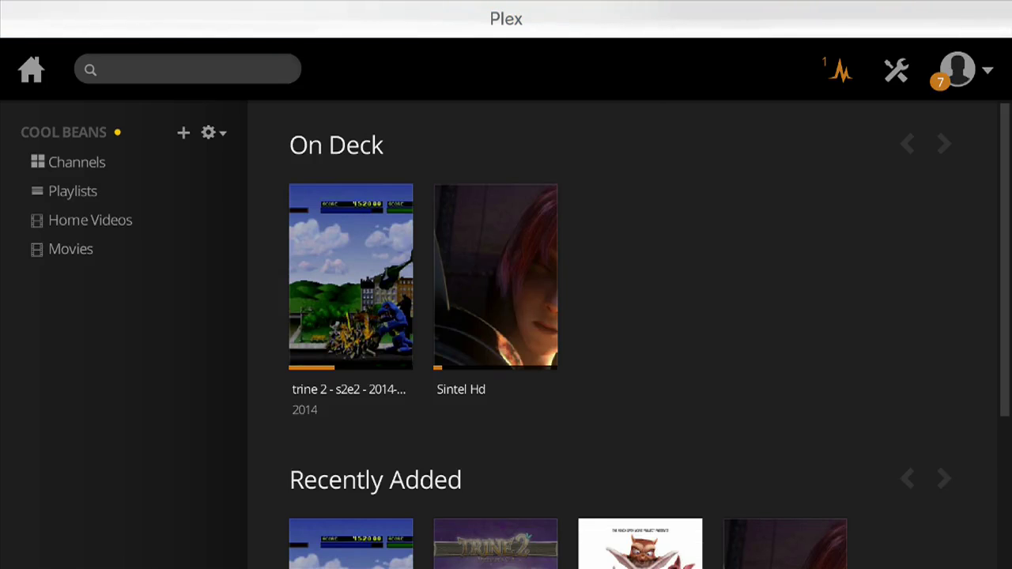
pyautogui.scroll(-3, 859, 405)
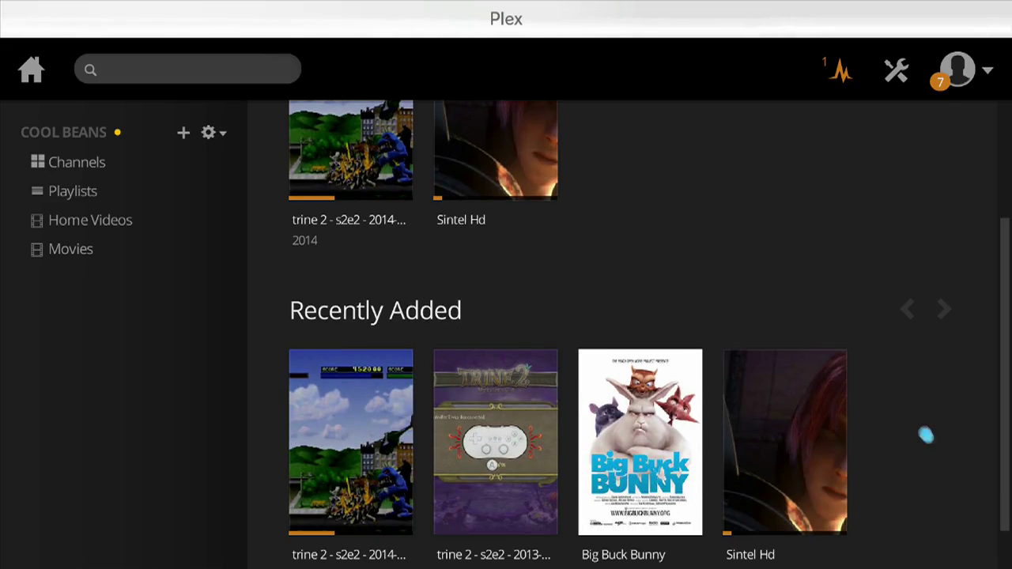
pyautogui.scroll(3, 901, 417)
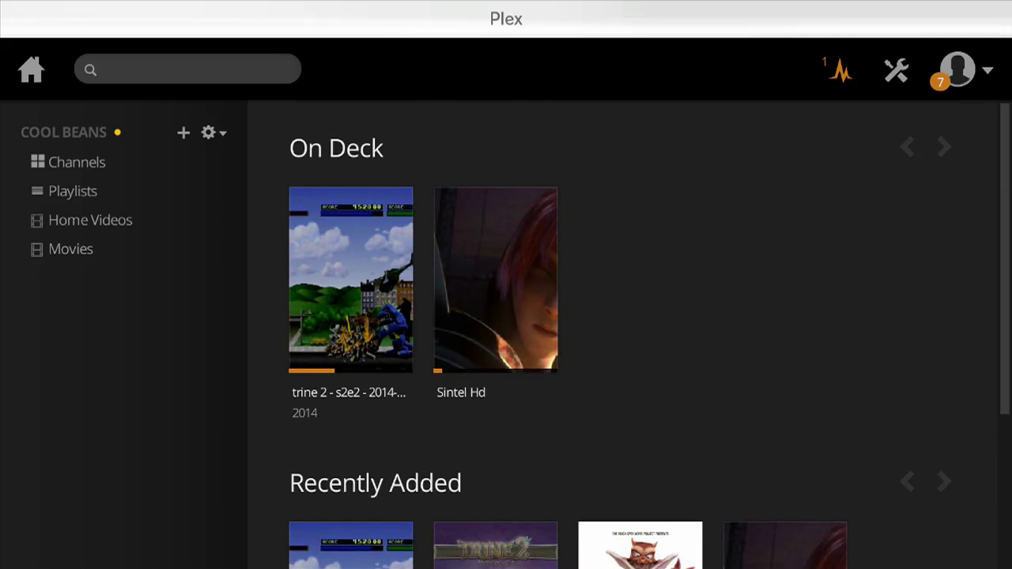
pyautogui.scroll(-2, 839, 241)
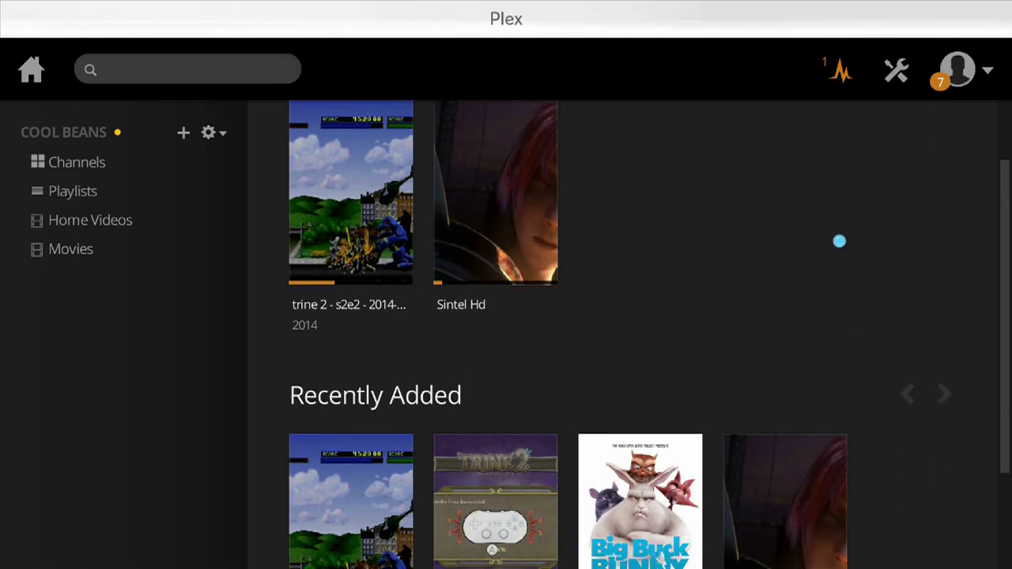
pyautogui.scroll(2, 841, 267)
pyautogui.scroll(-3, 854, 398)
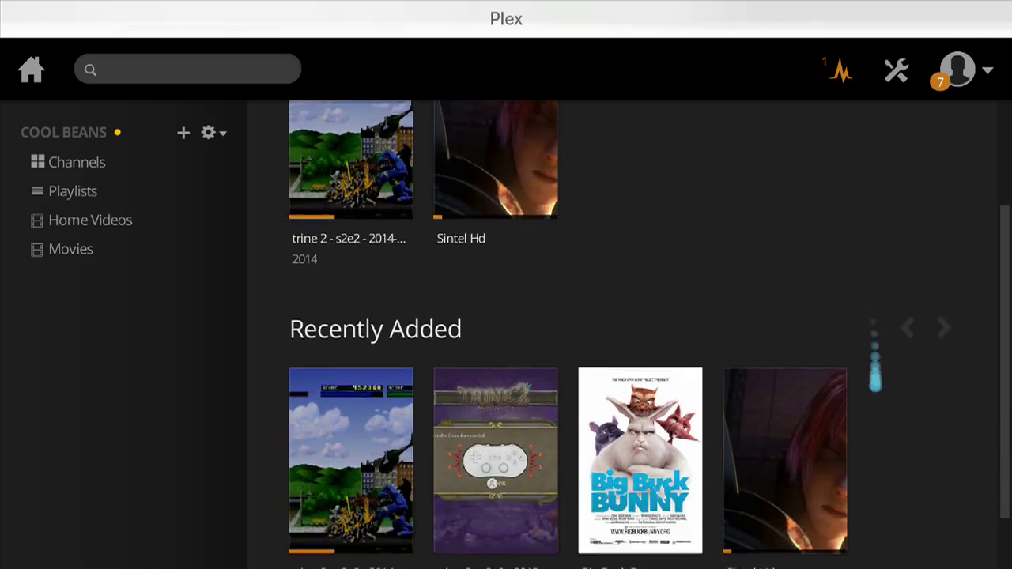
pyautogui.scroll(2, 874, 379)
# Open Sintel Hd from the On Deck videos, review its details, and play it from the beginning.
pyautogui.click(496, 277)
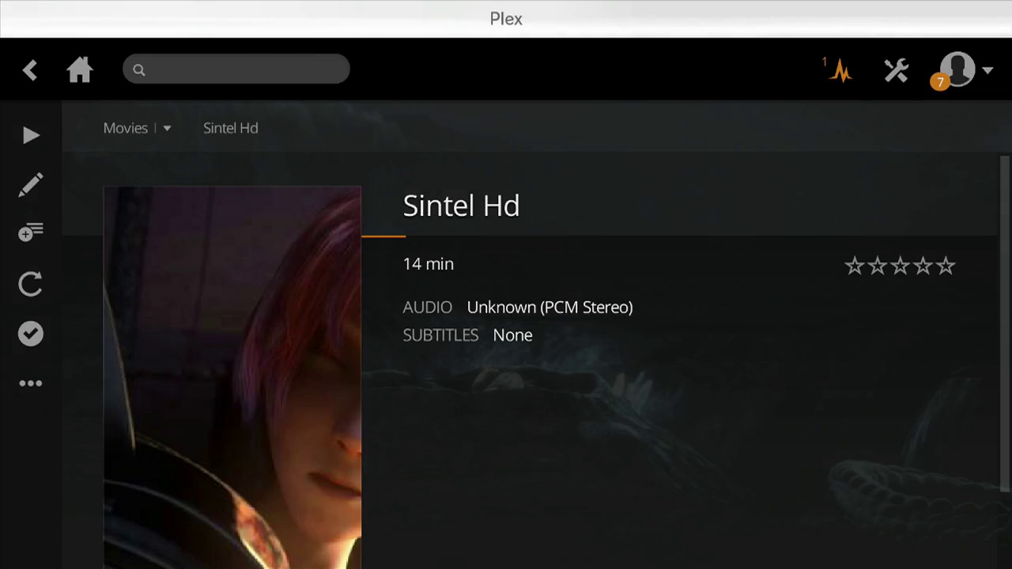
pyautogui.scroll(-1, 854, 304)
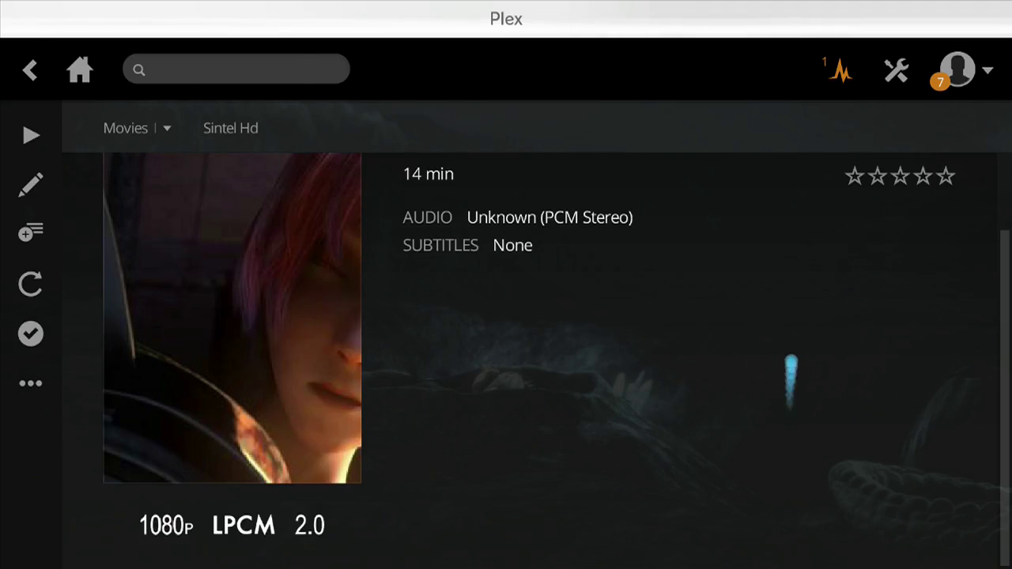
pyautogui.scroll(1, 799, 465)
pyautogui.scroll(1, 800, 466)
pyautogui.click(272, 358)
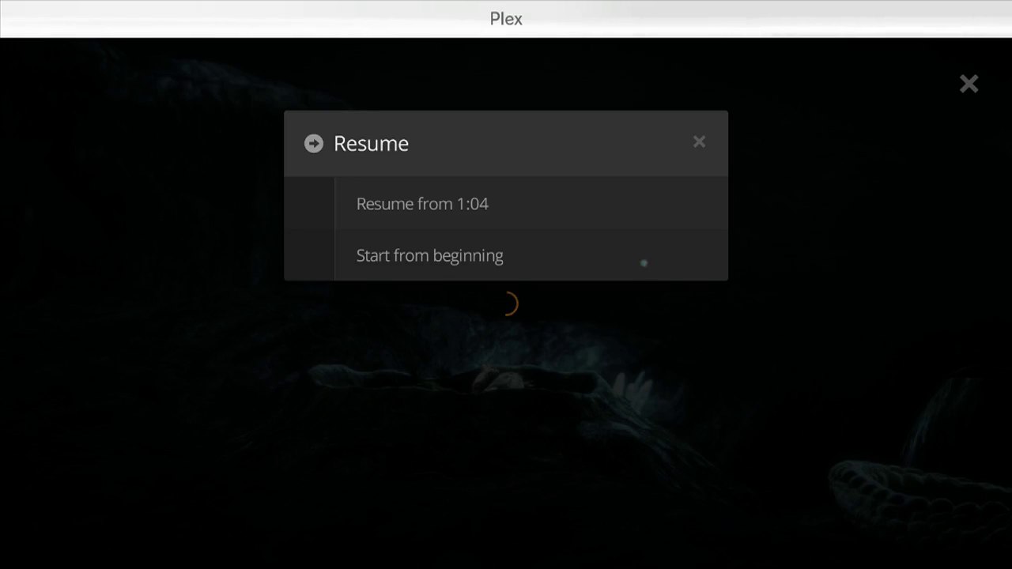
pyautogui.press('Down')
pyautogui.press('Return')
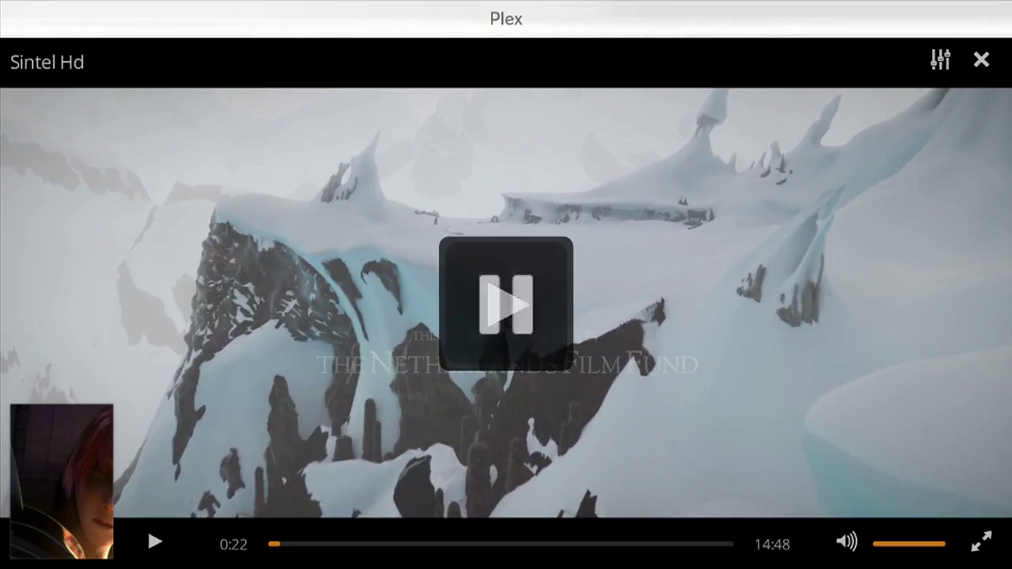
# Toggle playback and full screen for Sintel Hd, then close the video to return to its details page.
pyautogui.press('space')
pyautogui.press('f')
pyautogui.press('space')
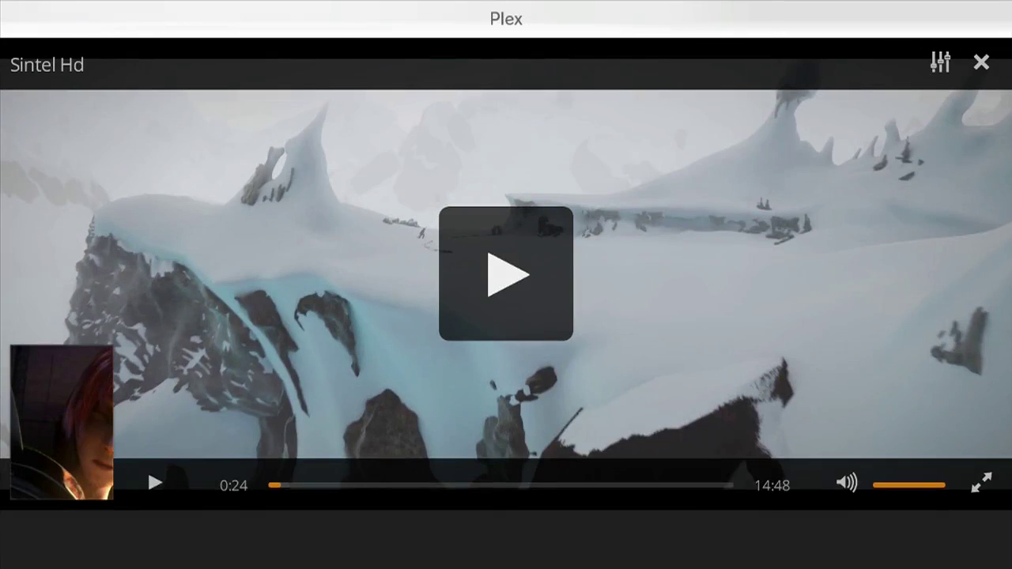
pyautogui.press('Escape')
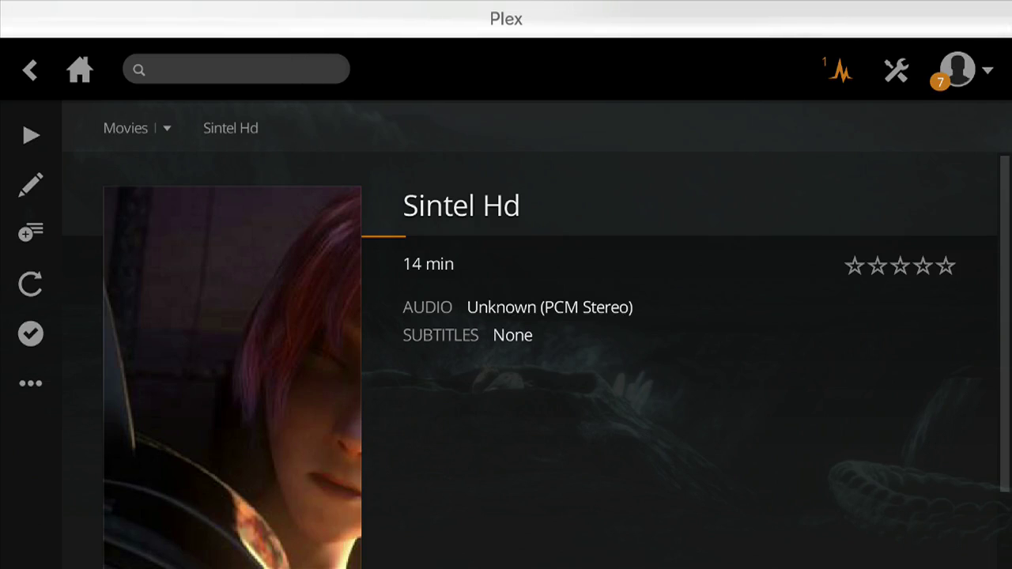
# Open the web Player settings and review the streaming quality, audio and extras options.
pyautogui.click(896, 71)
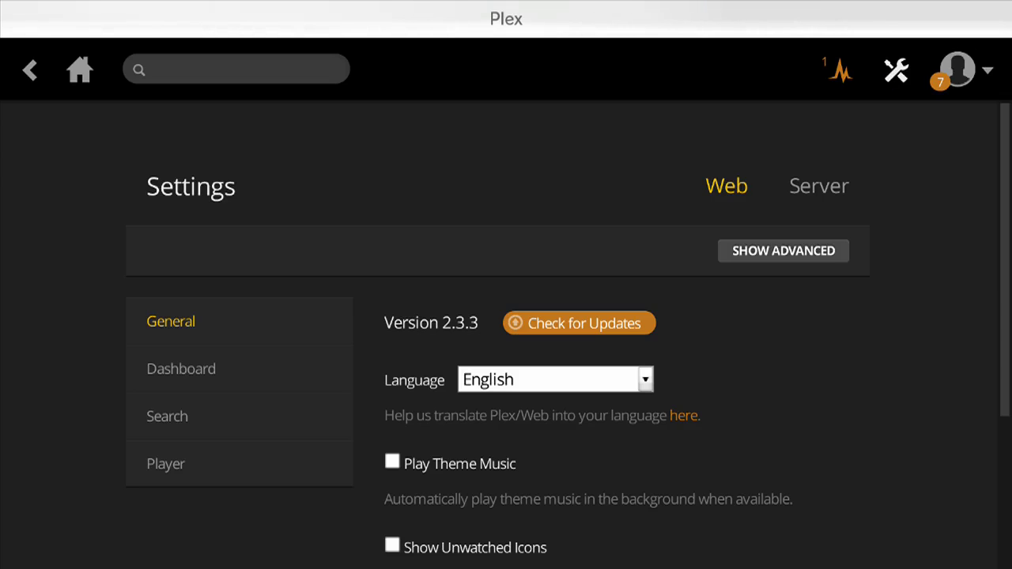
pyautogui.scroll(-3, 848, 237)
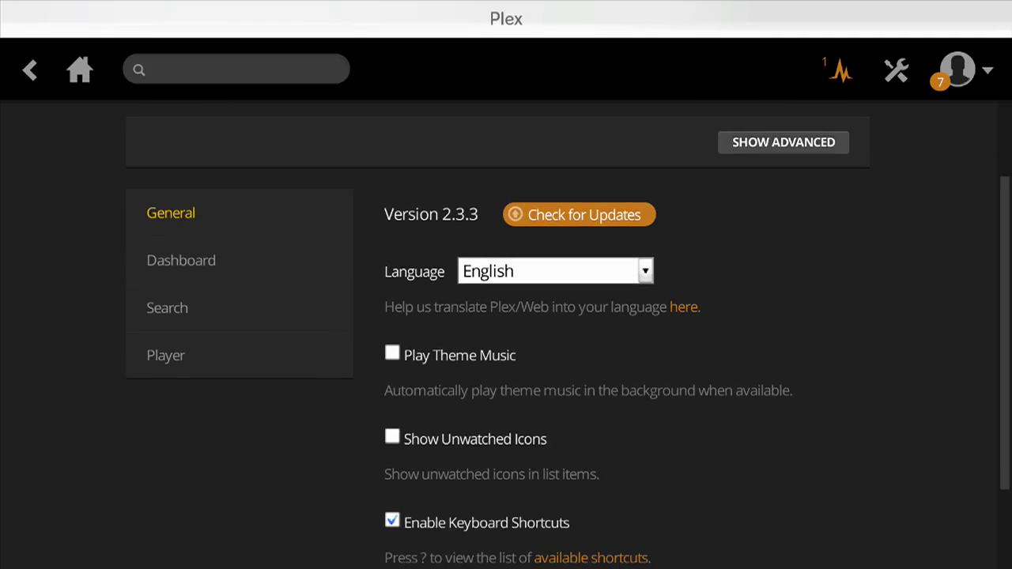
pyautogui.click(165, 355)
pyautogui.scroll(-3, 806, 327)
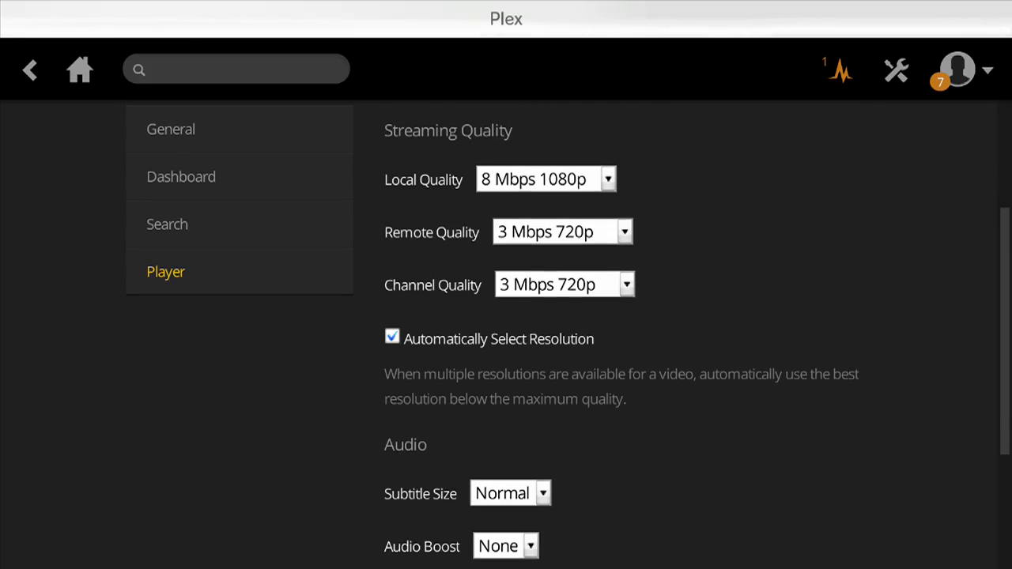
pyautogui.scroll(2, 719, 332)
pyautogui.scroll(-7, 719, 332)
pyautogui.scroll(7, 728, 276)
pyautogui.scroll(2, 747, 320)
# Set the player's Local Quality to 4 Mbps 720p and save the changes.
pyautogui.press('Tab')
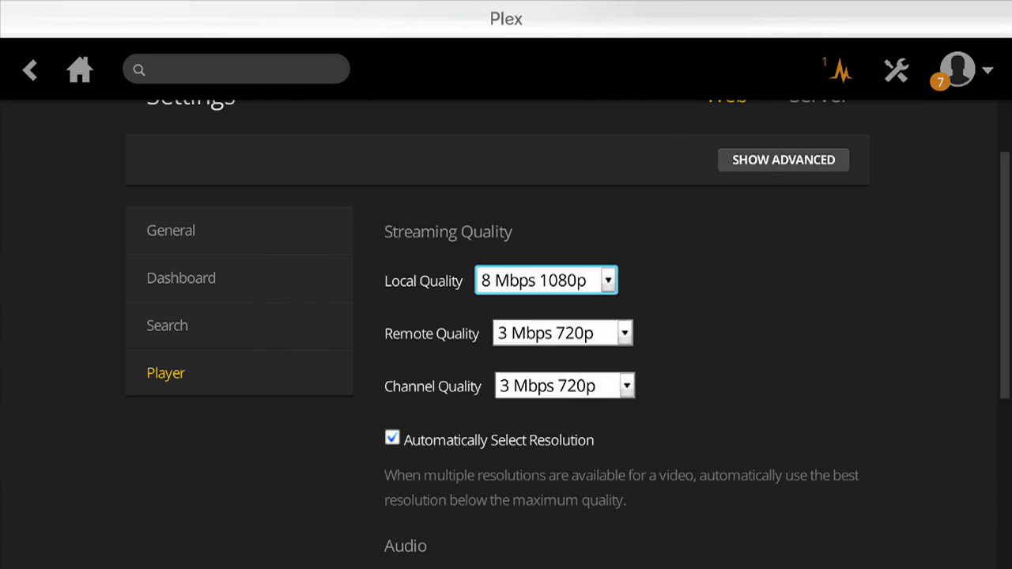
pyautogui.press('Return')
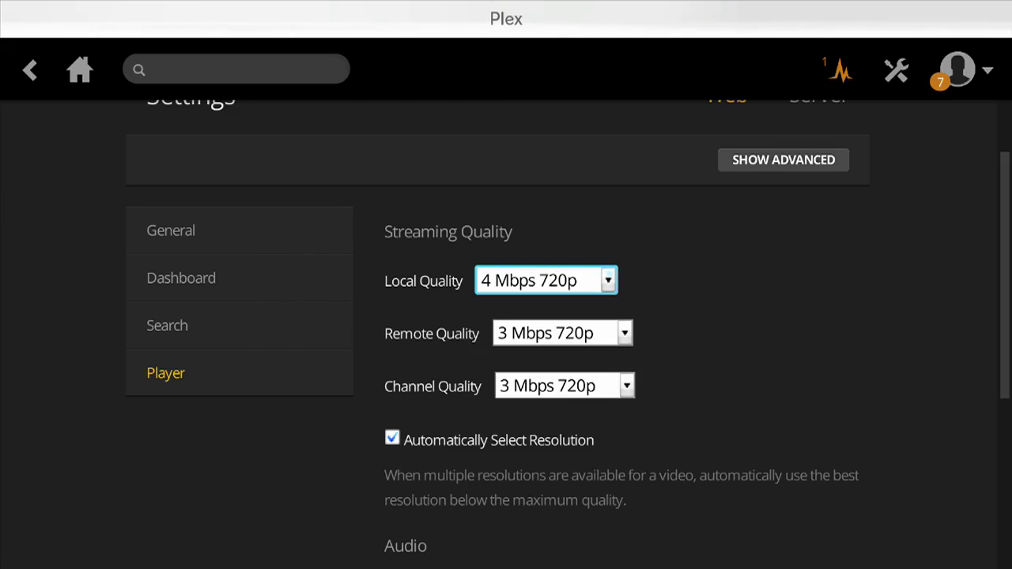
pyautogui.press('Return')
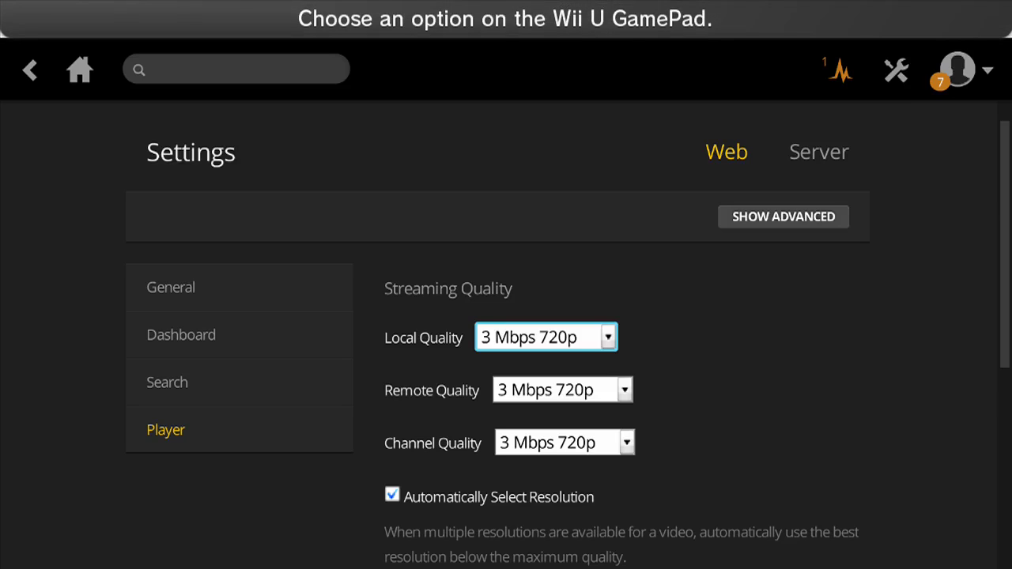
pyautogui.press('Return')
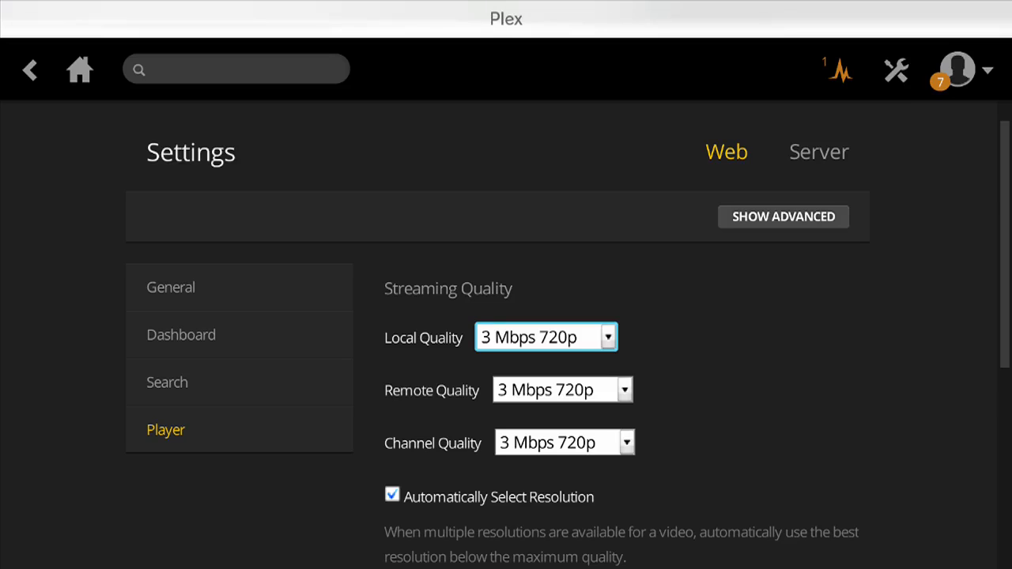
pyautogui.scroll(-3, 506, 333)
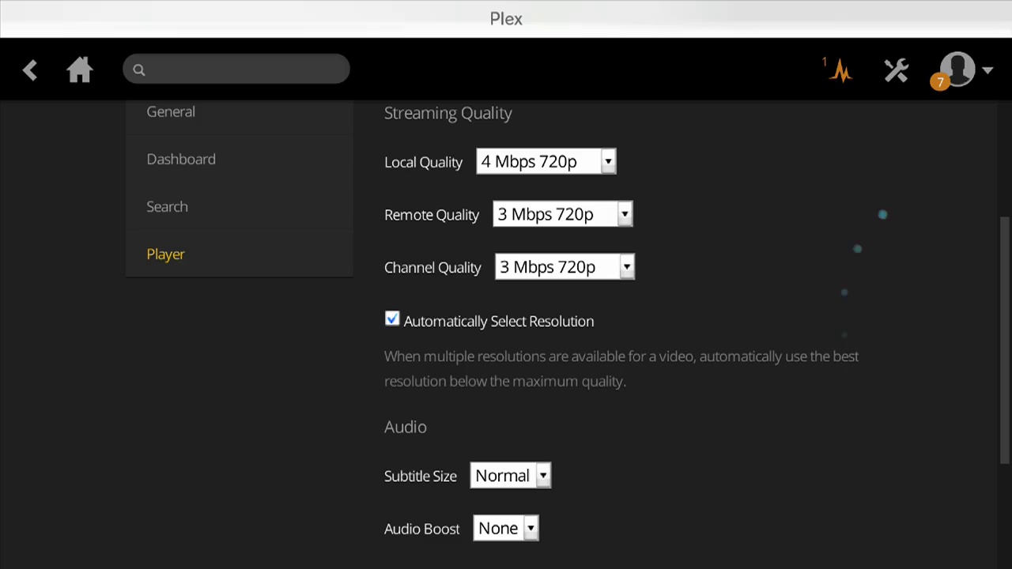
pyautogui.scroll(-2, 506, 332)
pyautogui.scroll(-1, 836, 305)
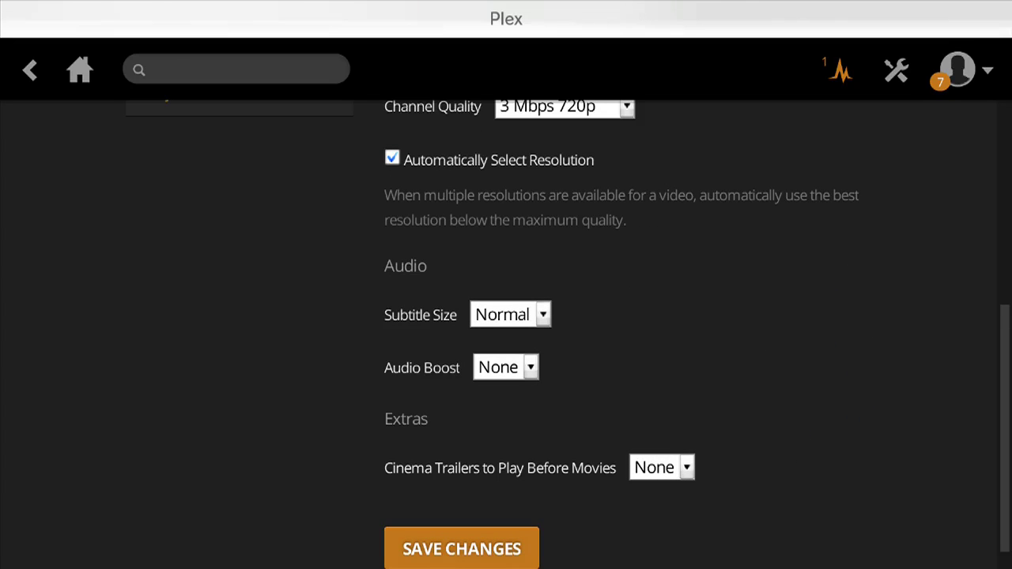
pyautogui.press('Return')
pyautogui.scroll(5, 506, 332)
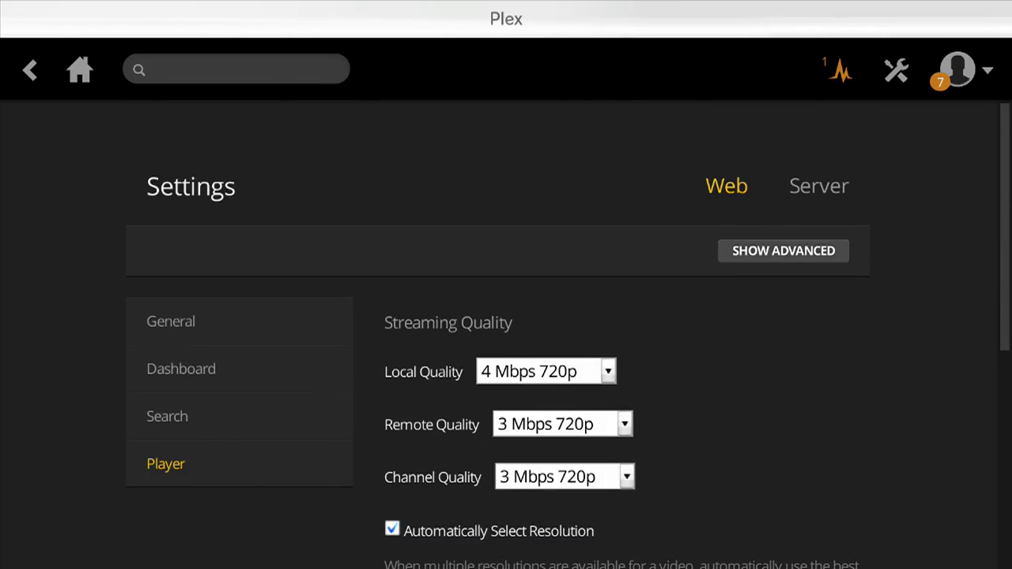
# Open Sintel Hd from the home page's On Deck videos and play it.
pyautogui.click(80, 70)
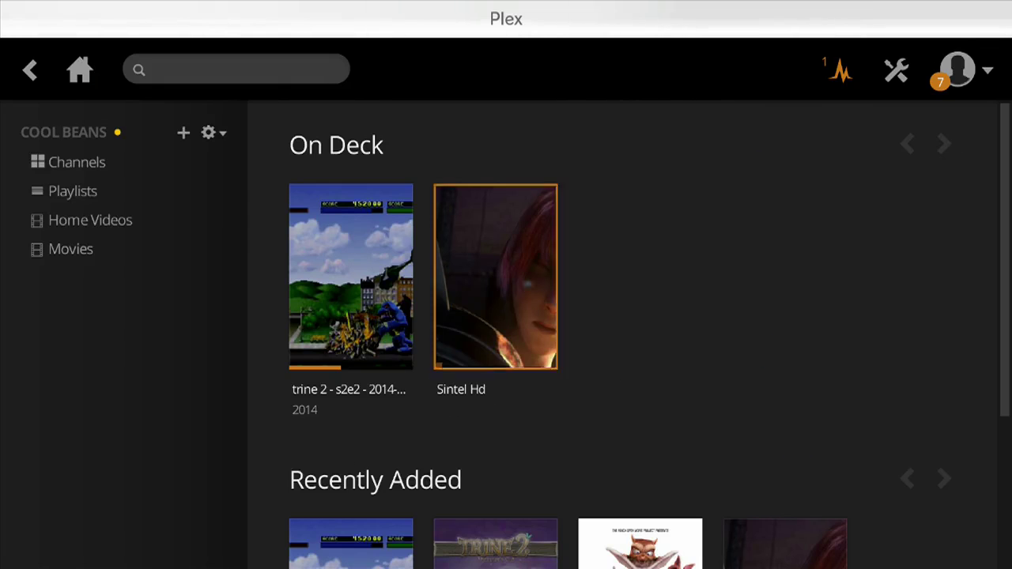
pyautogui.click(496, 277)
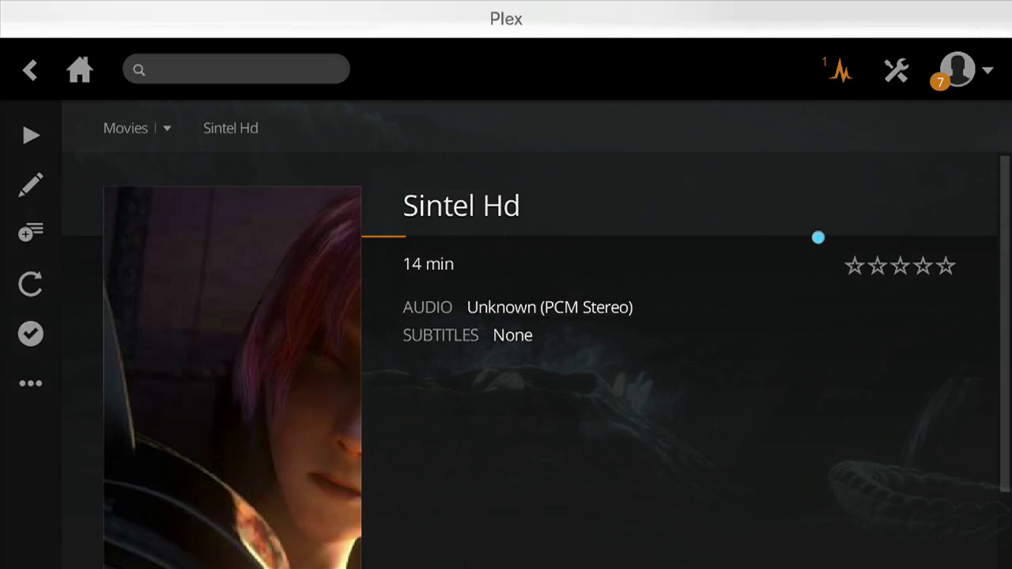
pyautogui.scroll(-3, 506, 332)
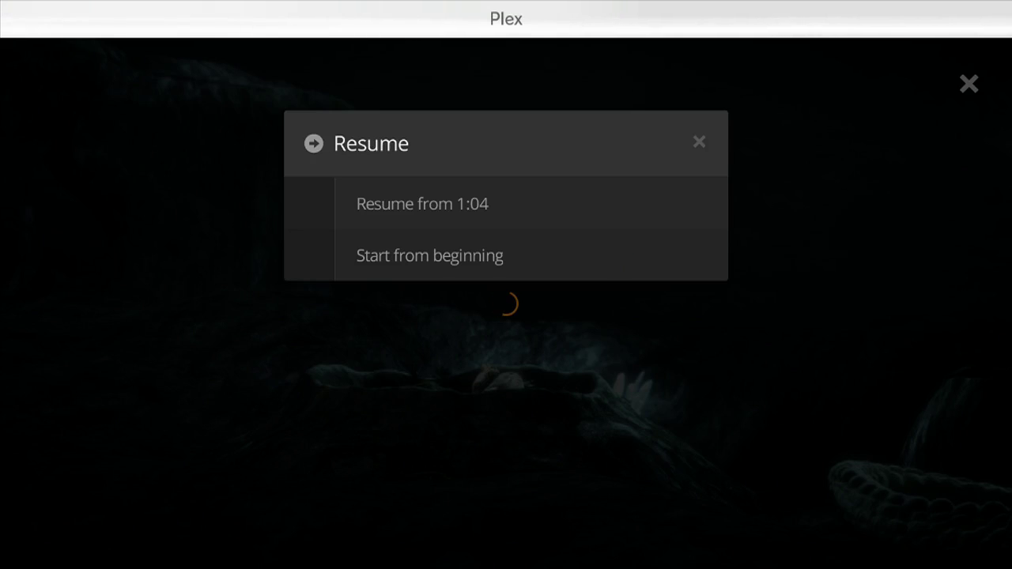
pyautogui.press('Down')
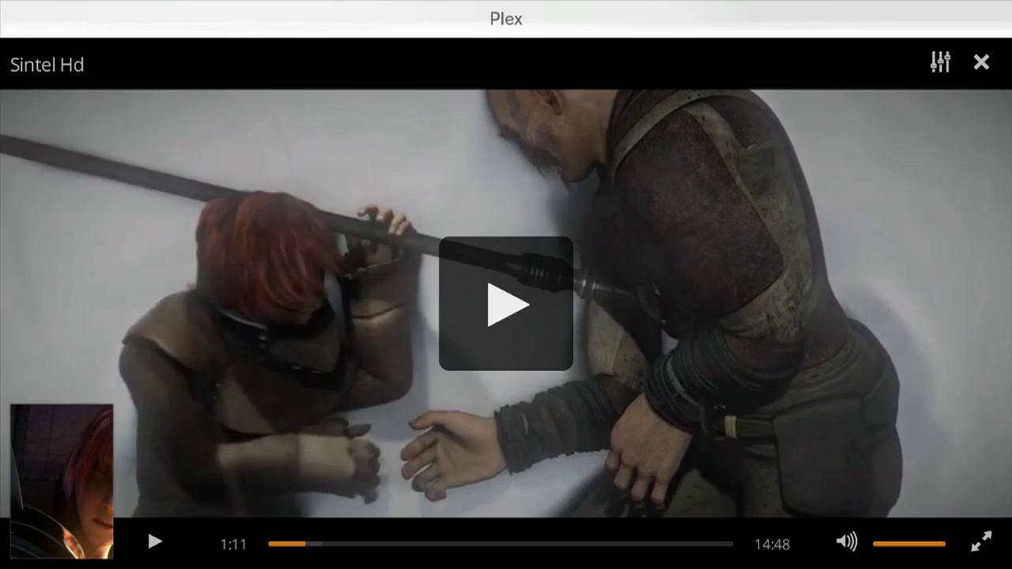
# Check the streaming quality options in the Sintel Hd player and exit to the home page.
pyautogui.click(940, 62)
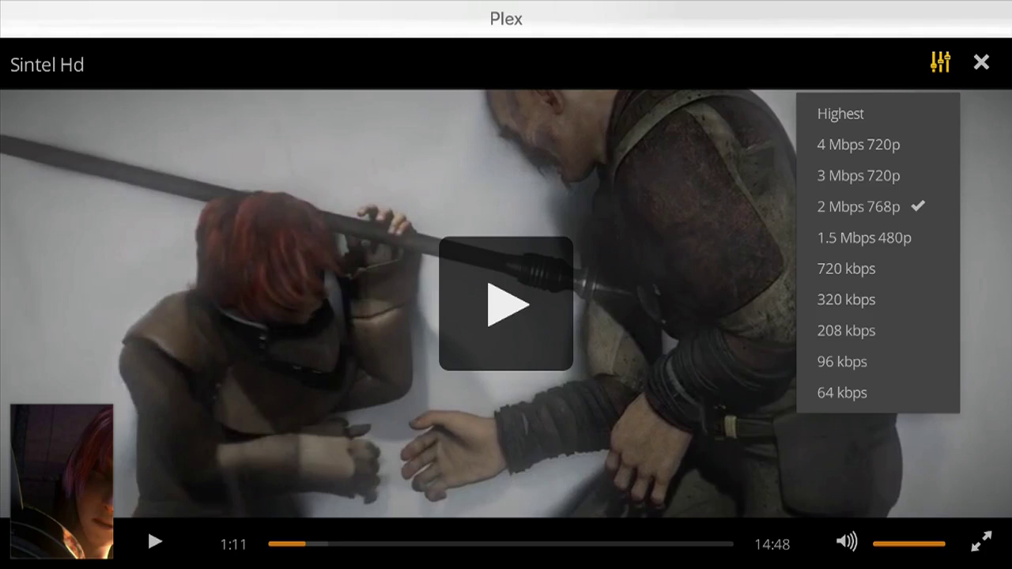
pyautogui.click(981, 63)
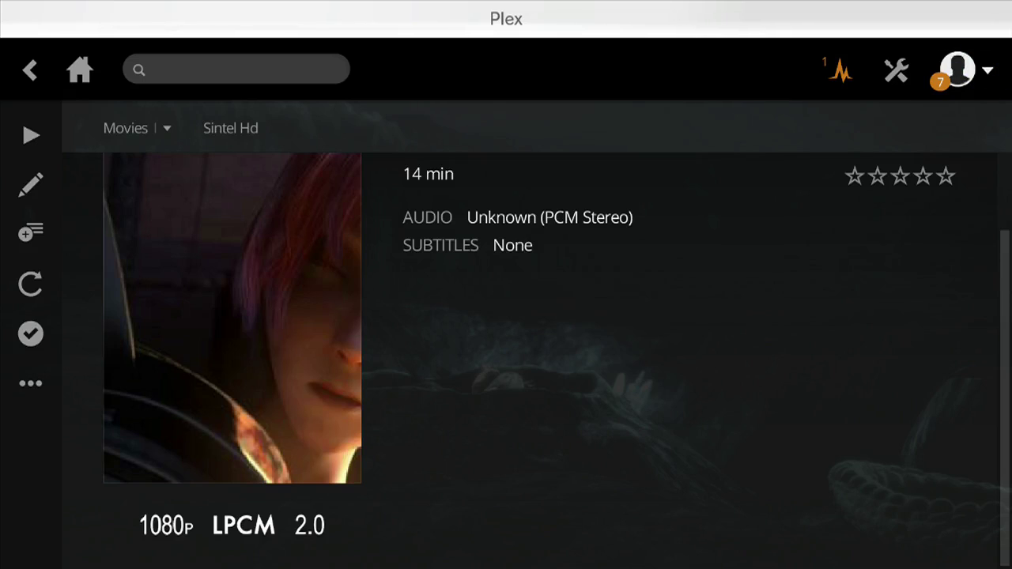
pyautogui.click(80, 70)
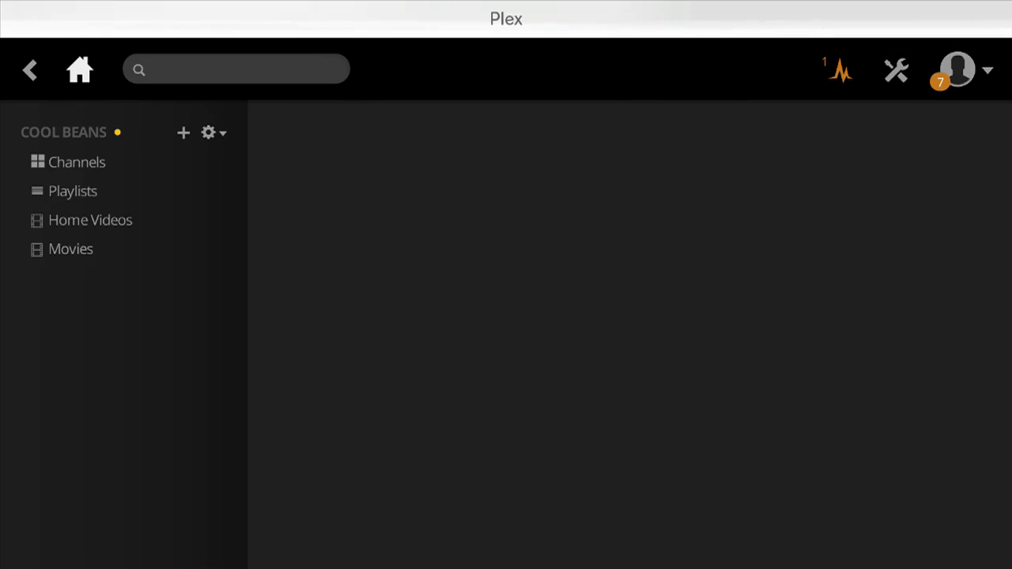
# View the details pages of the 2014 trine 2 home video and Sintel Hd.
pyautogui.scroll(-3, 648, 332)
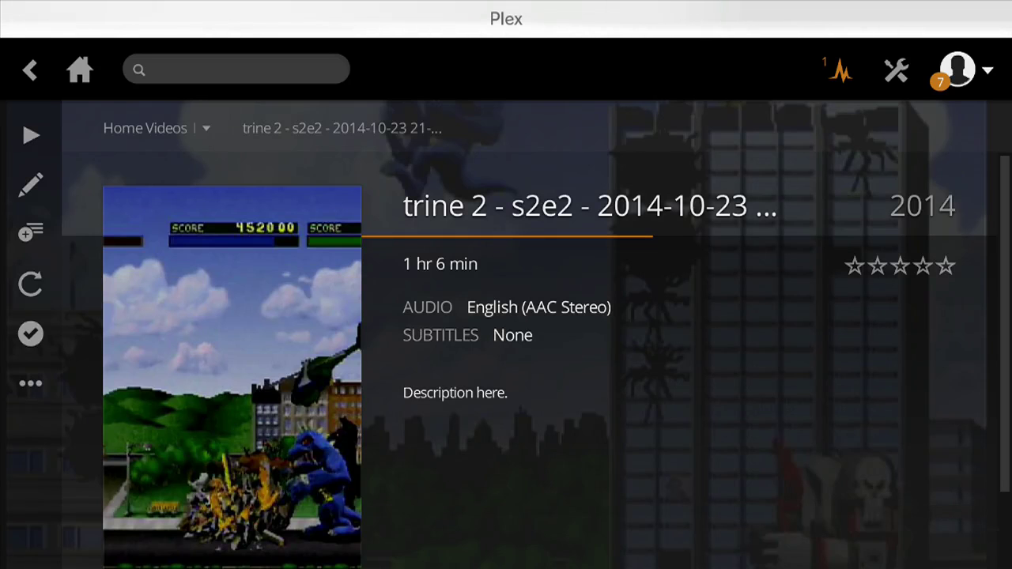
pyautogui.press('Escape')
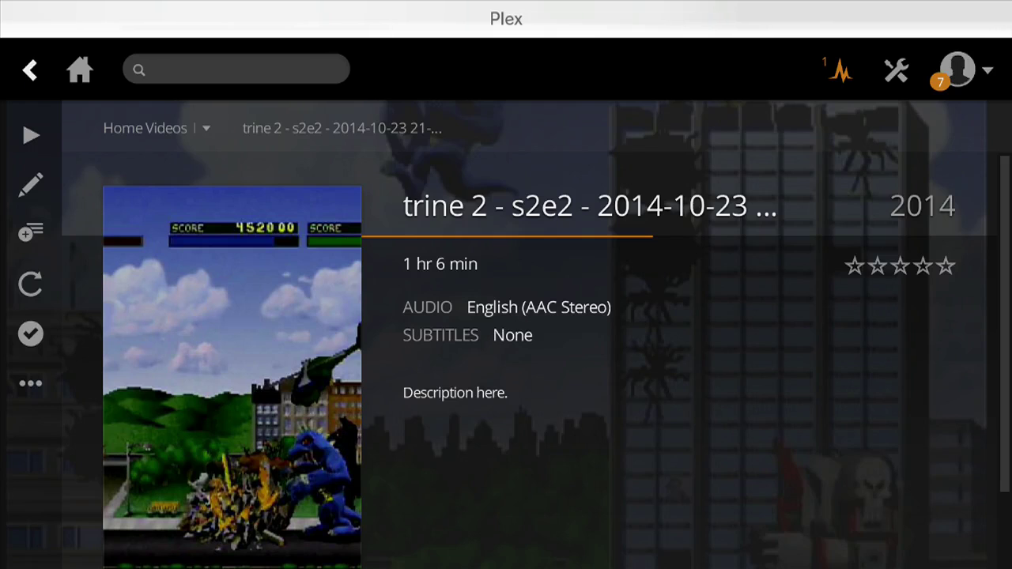
pyautogui.press('Right')
pyautogui.press('Right')
pyautogui.press('Right')
pyautogui.press('Return')
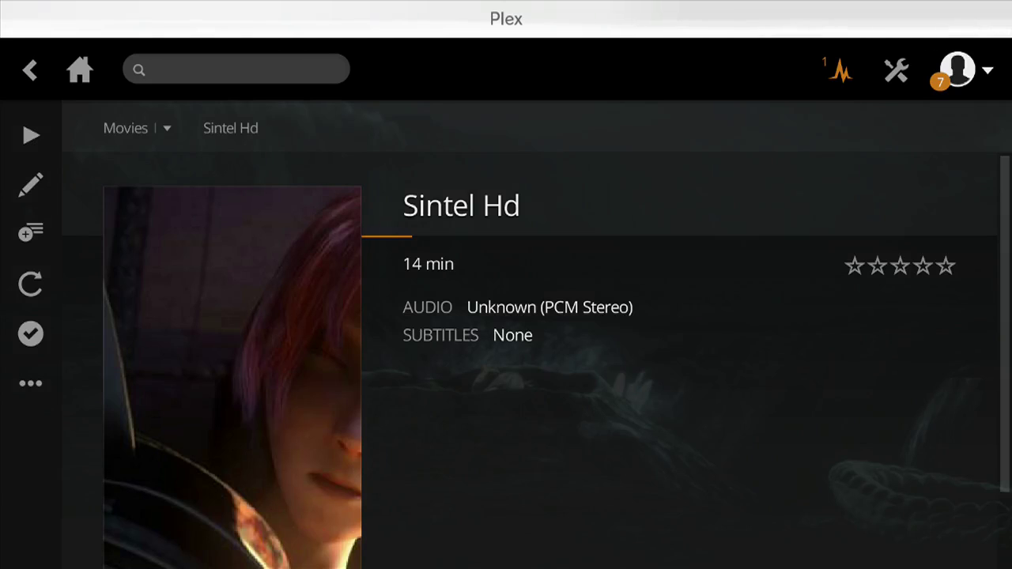
# Return to the home page, open the 2014 trine 2 home video, and play it from the beginning.
pyautogui.press('h')
pyautogui.press('Down')
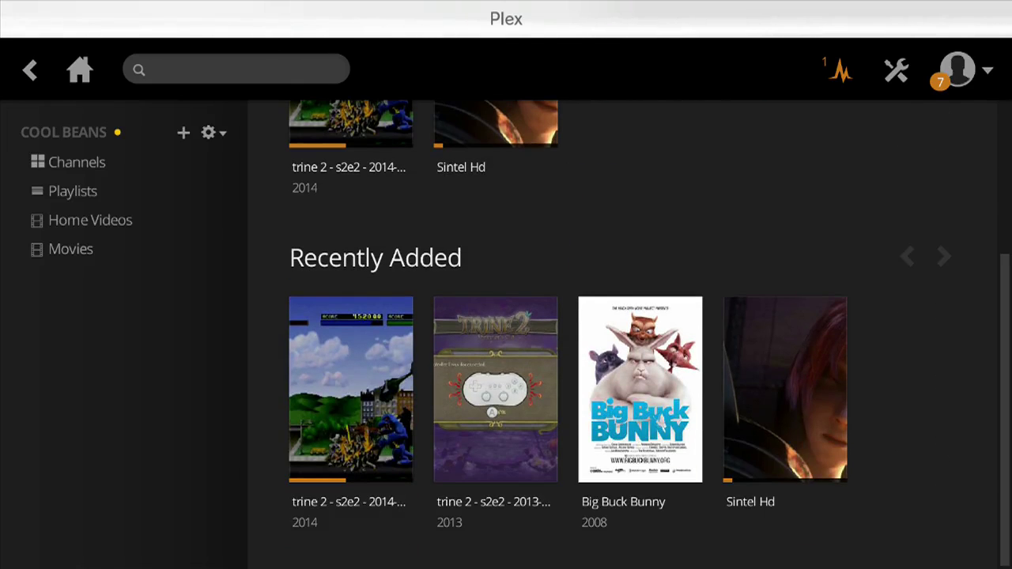
pyautogui.press('Down')
pyautogui.press('Return')
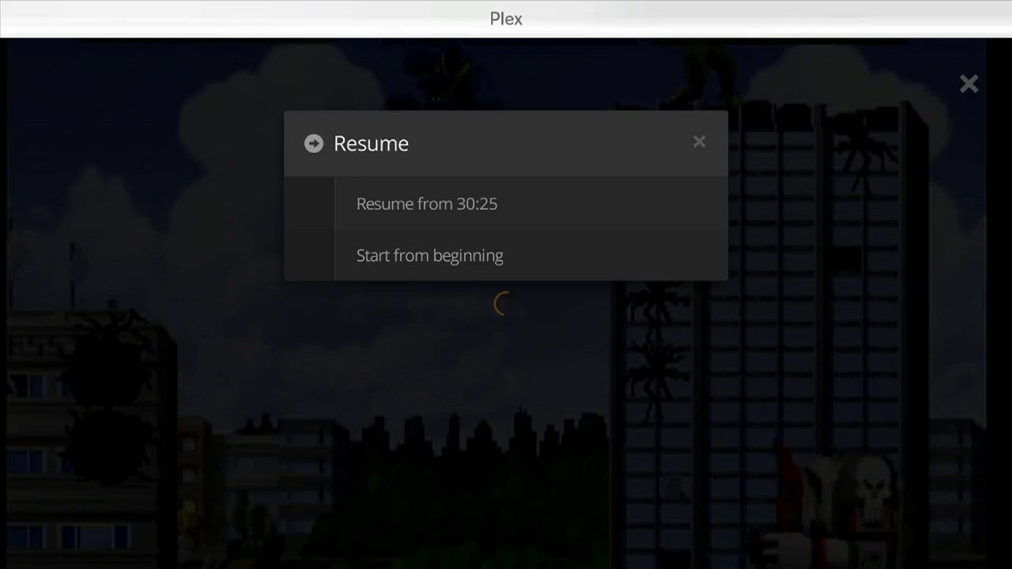
pyautogui.press('Down')
pyautogui.press('Return')
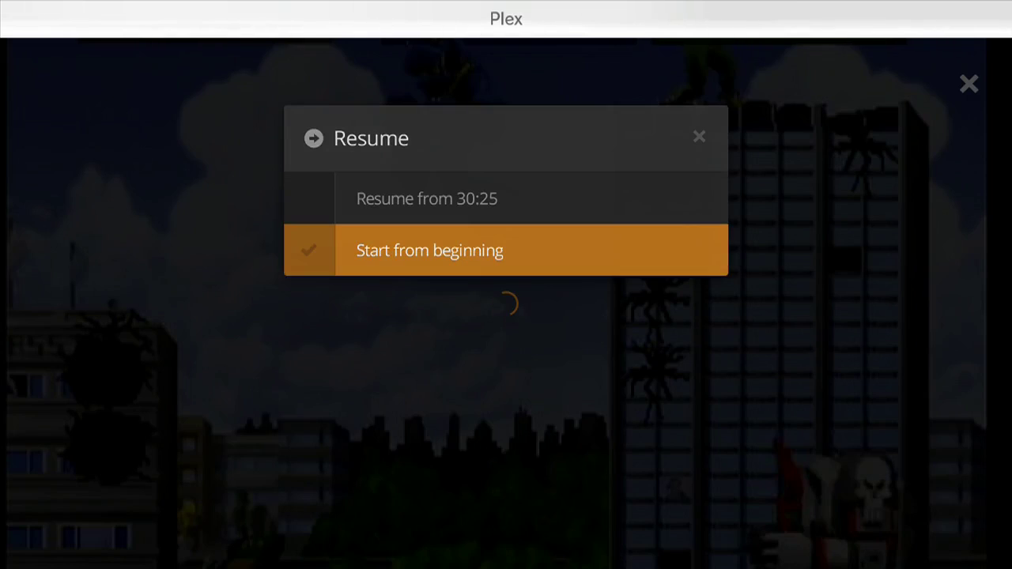